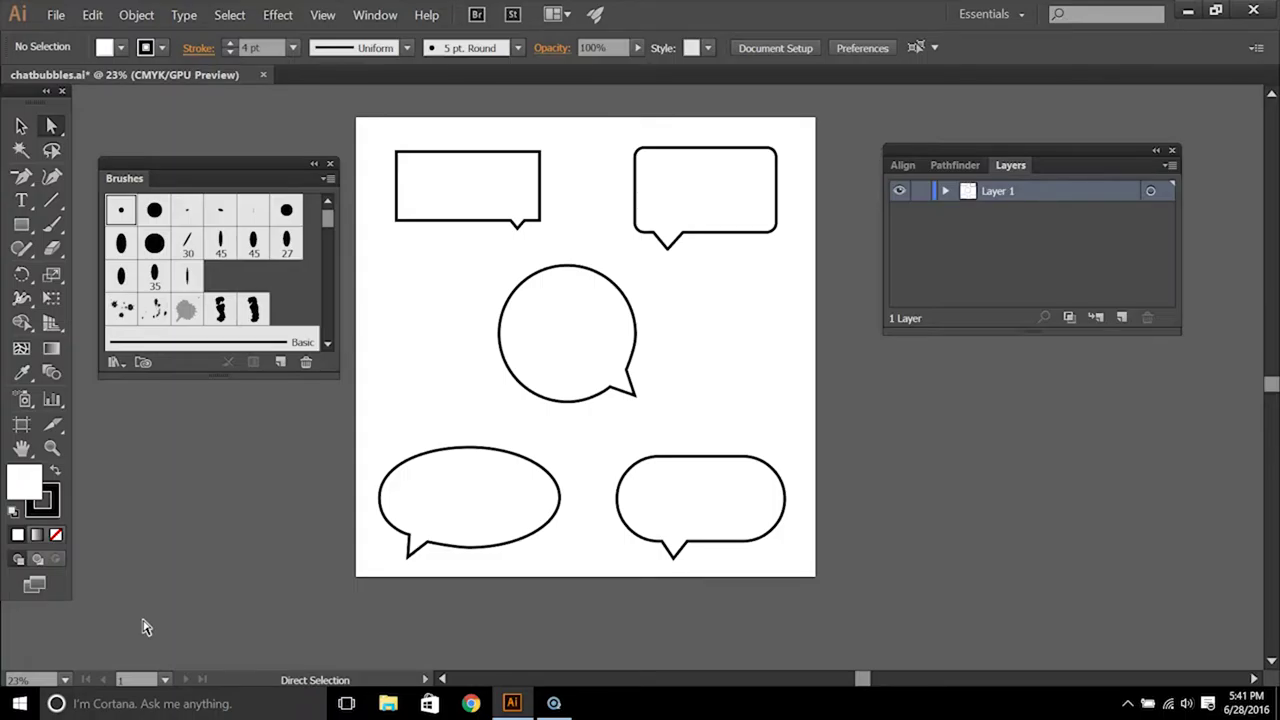
Step: Try a scatter brush on the top-left bubble outline, then revert it to the Basic brush
click(531, 215)
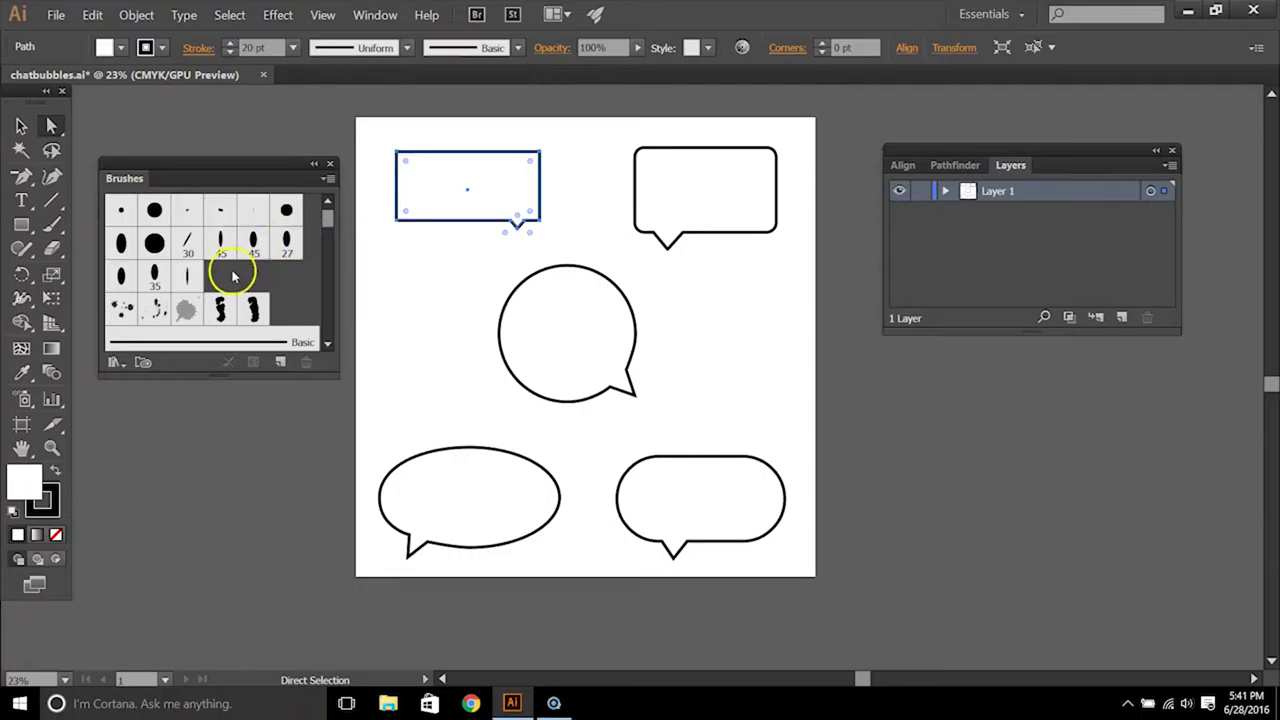
drag(259, 304, 224, 314)
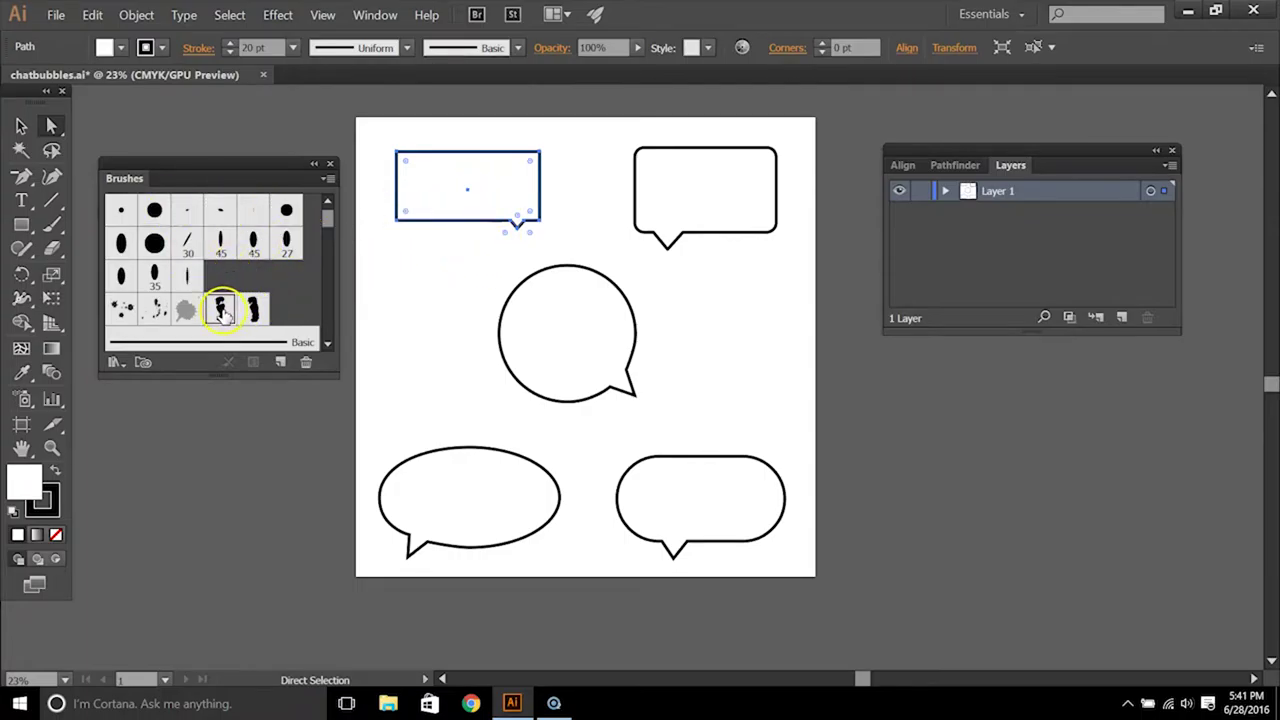
click(222, 312)
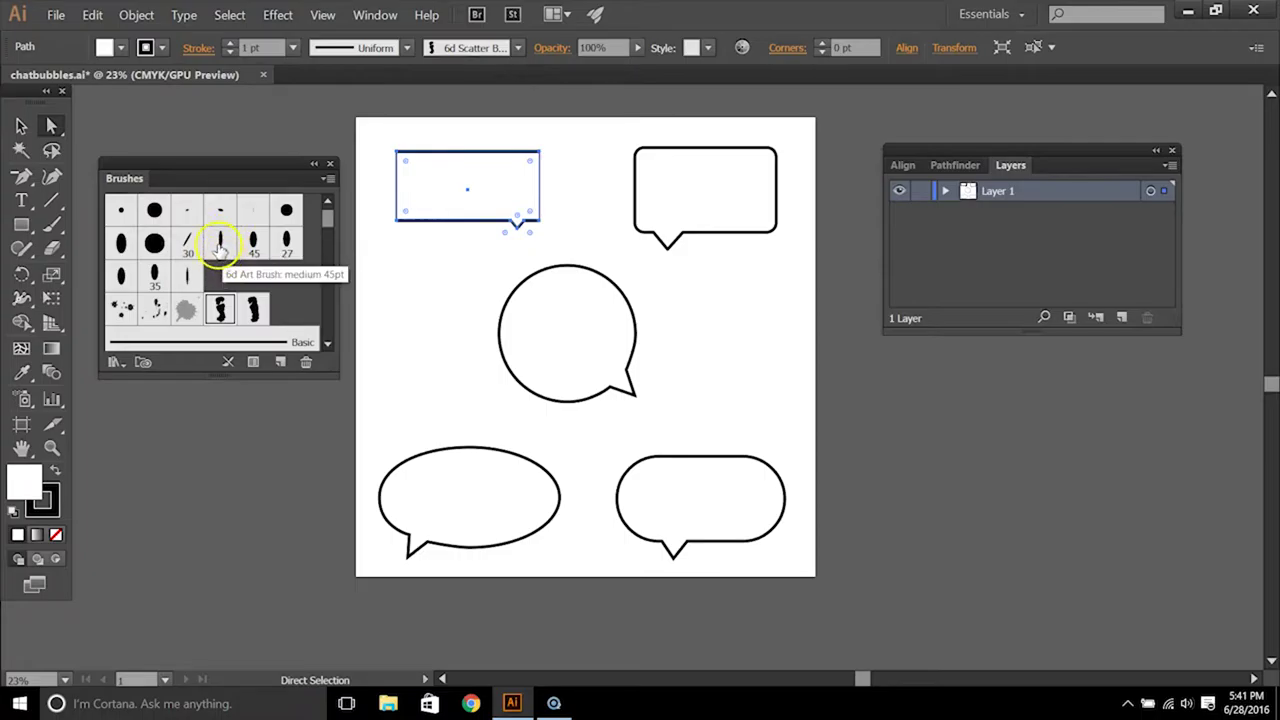
click(121, 209)
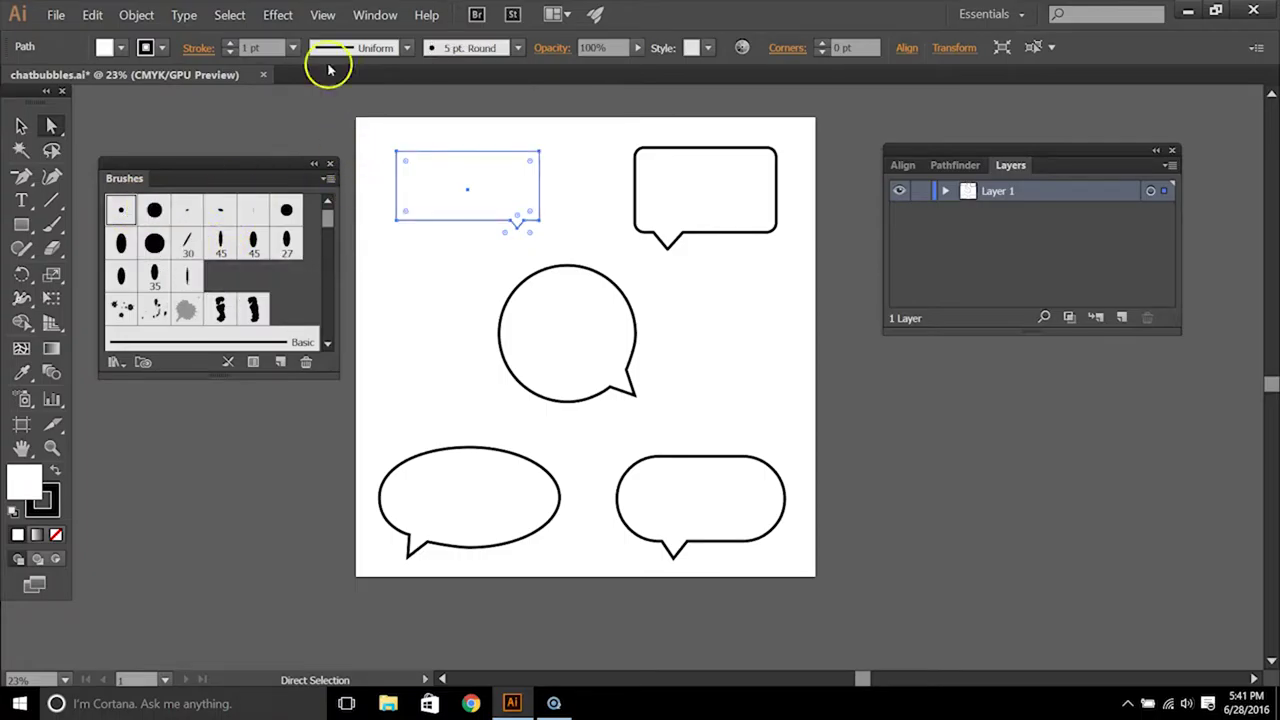
Step: Raise the bubble's stroke weight to 4 pt and select the anchor points along its tail
click(230, 43)
click(230, 43)
click(230, 43)
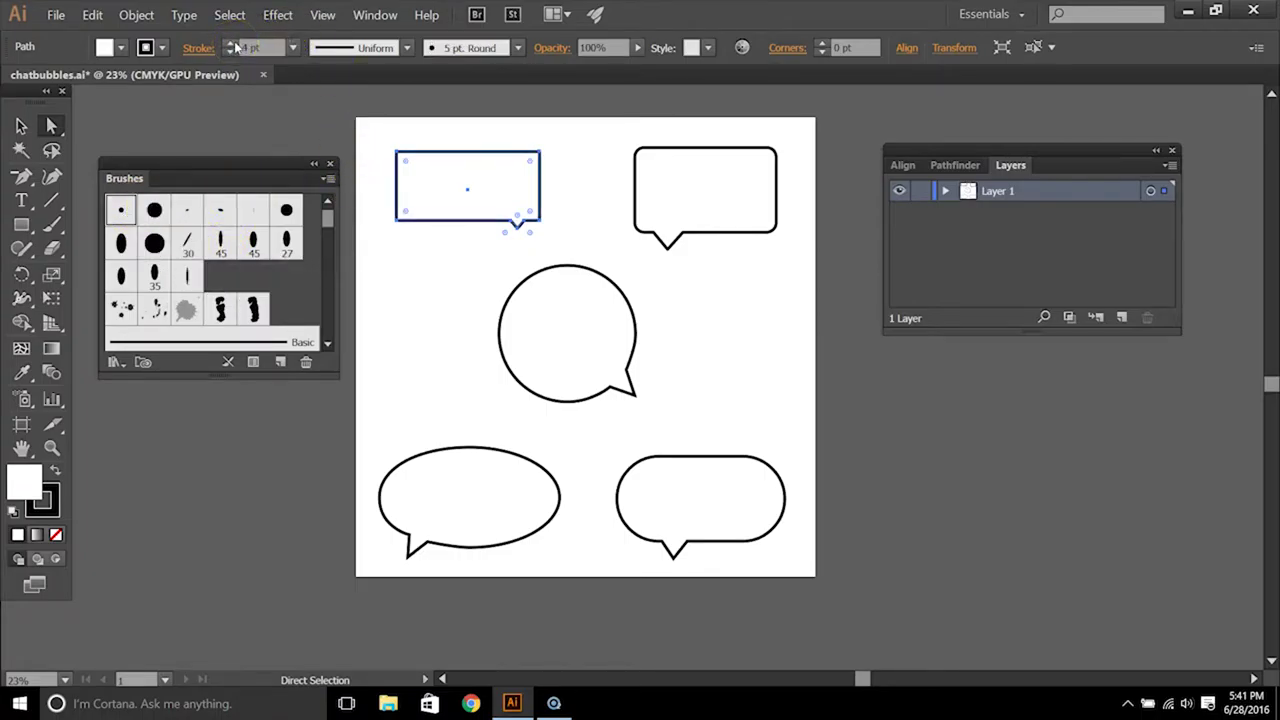
click(421, 246)
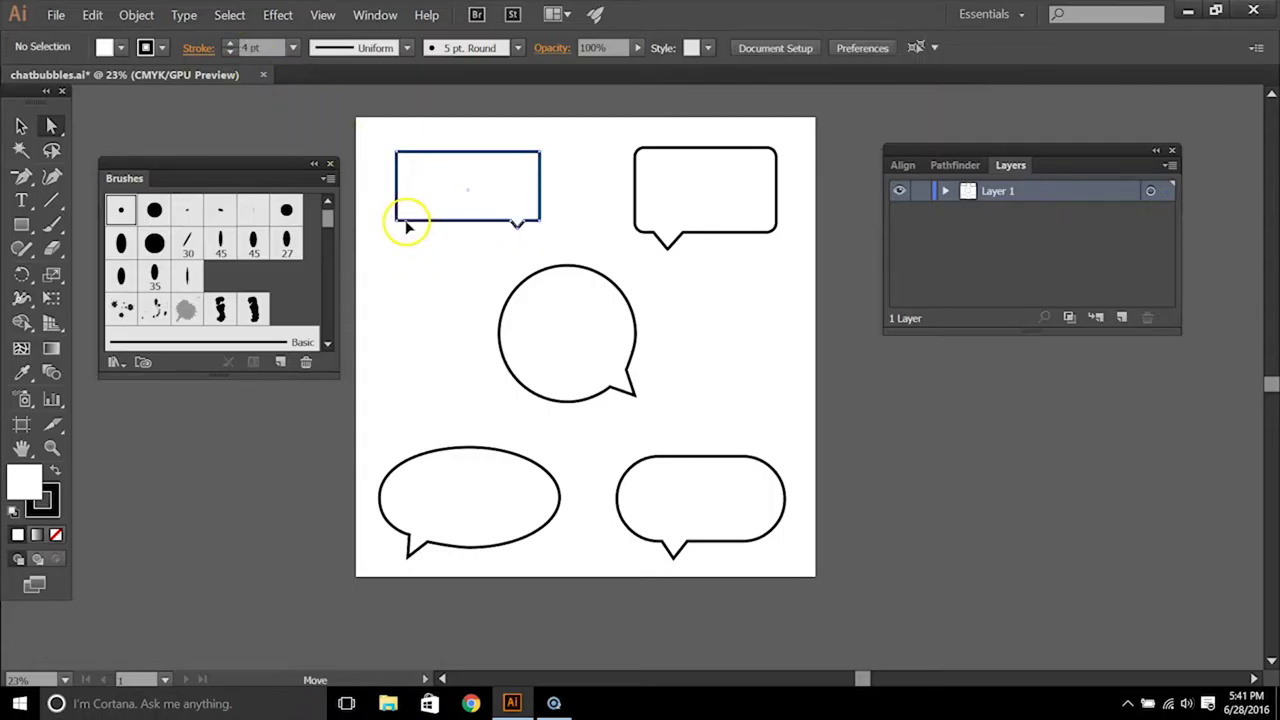
drag(407, 226, 538, 238)
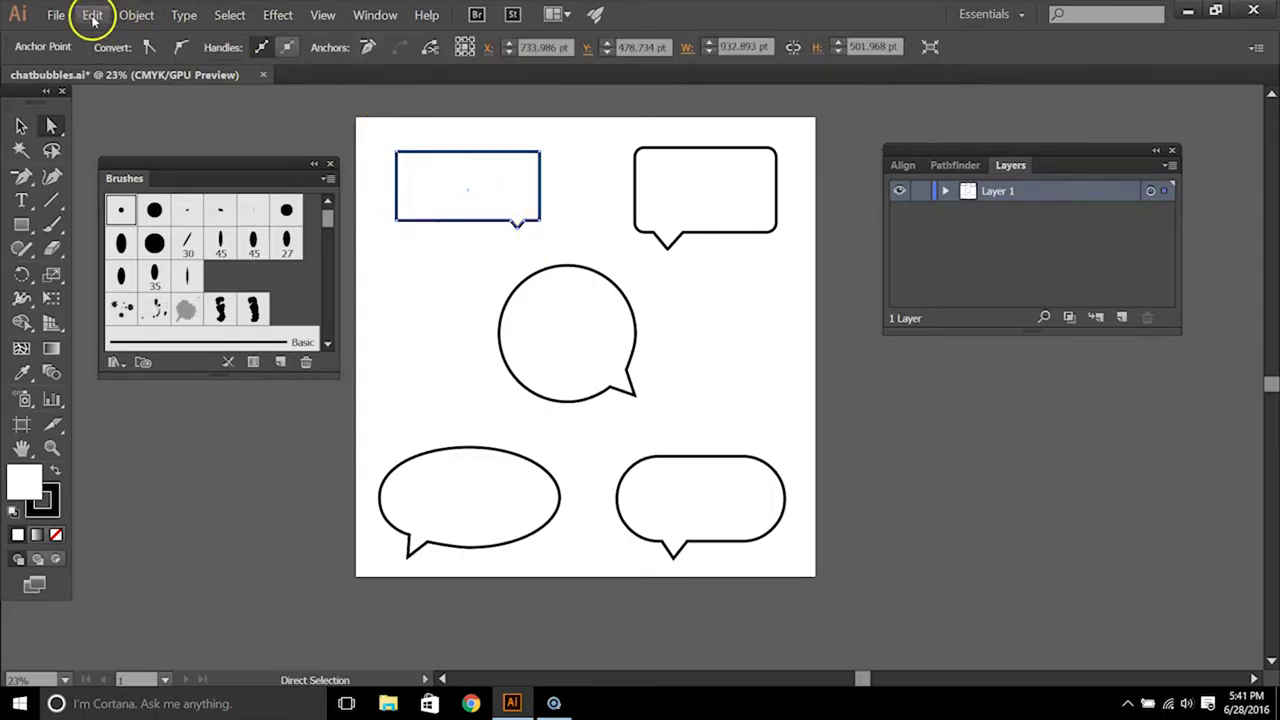
Step: Create a new blank document using the Web profile
click(62, 15)
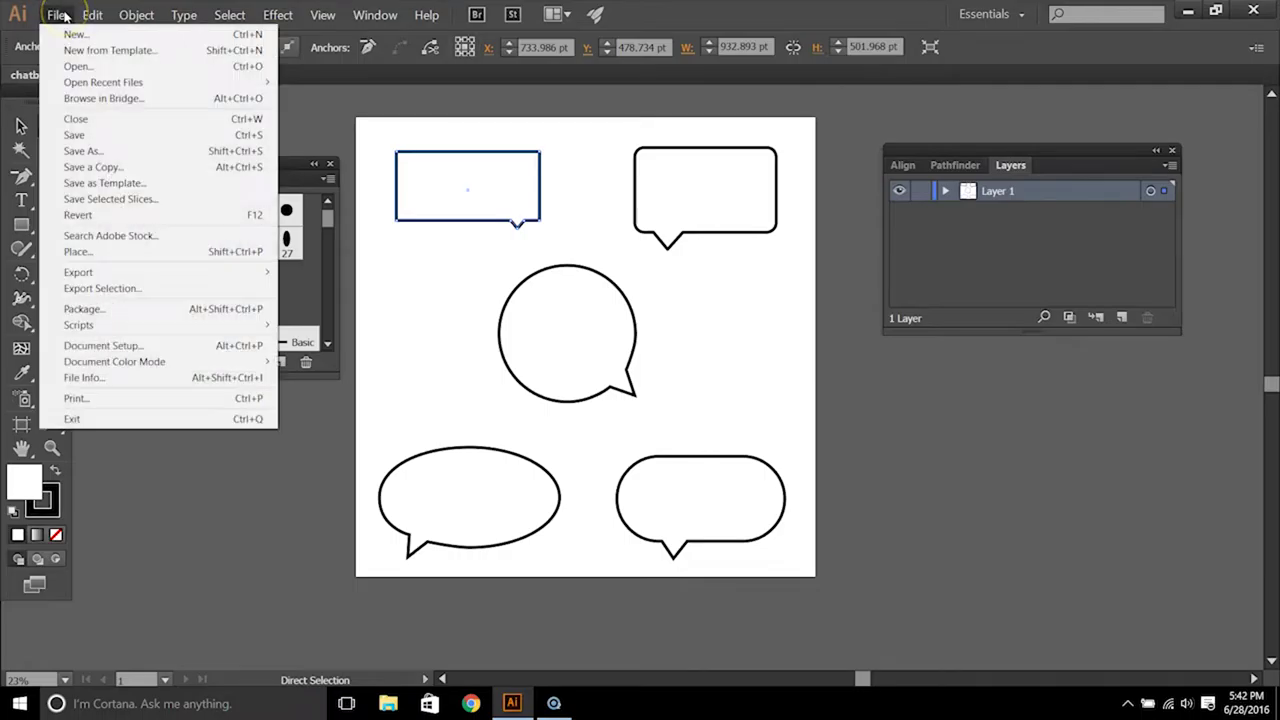
click(70, 34)
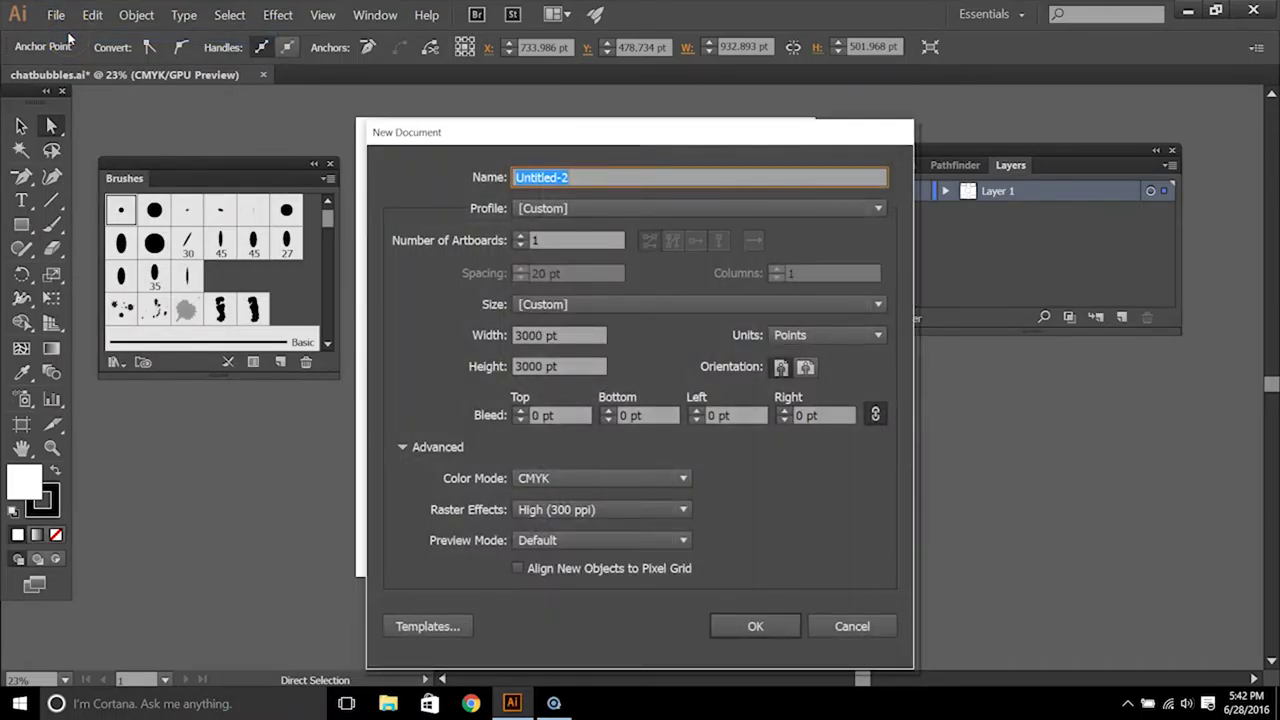
click(551, 207)
click(572, 282)
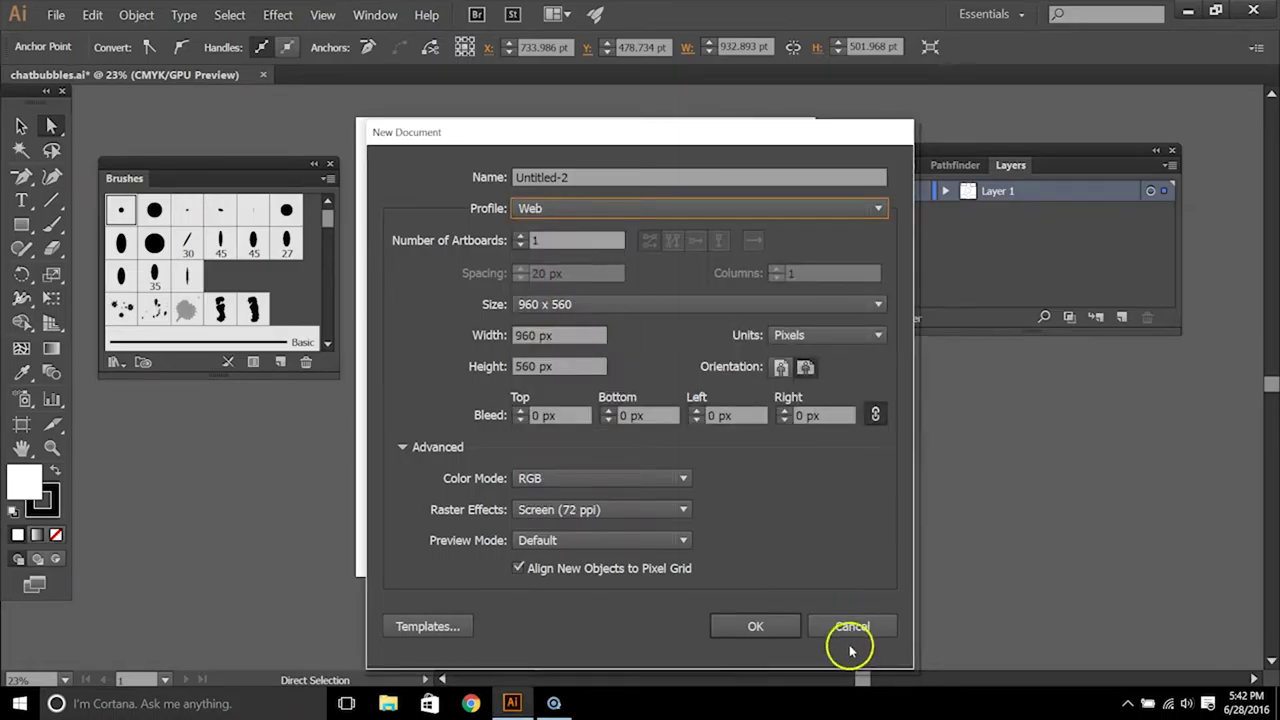
click(756, 628)
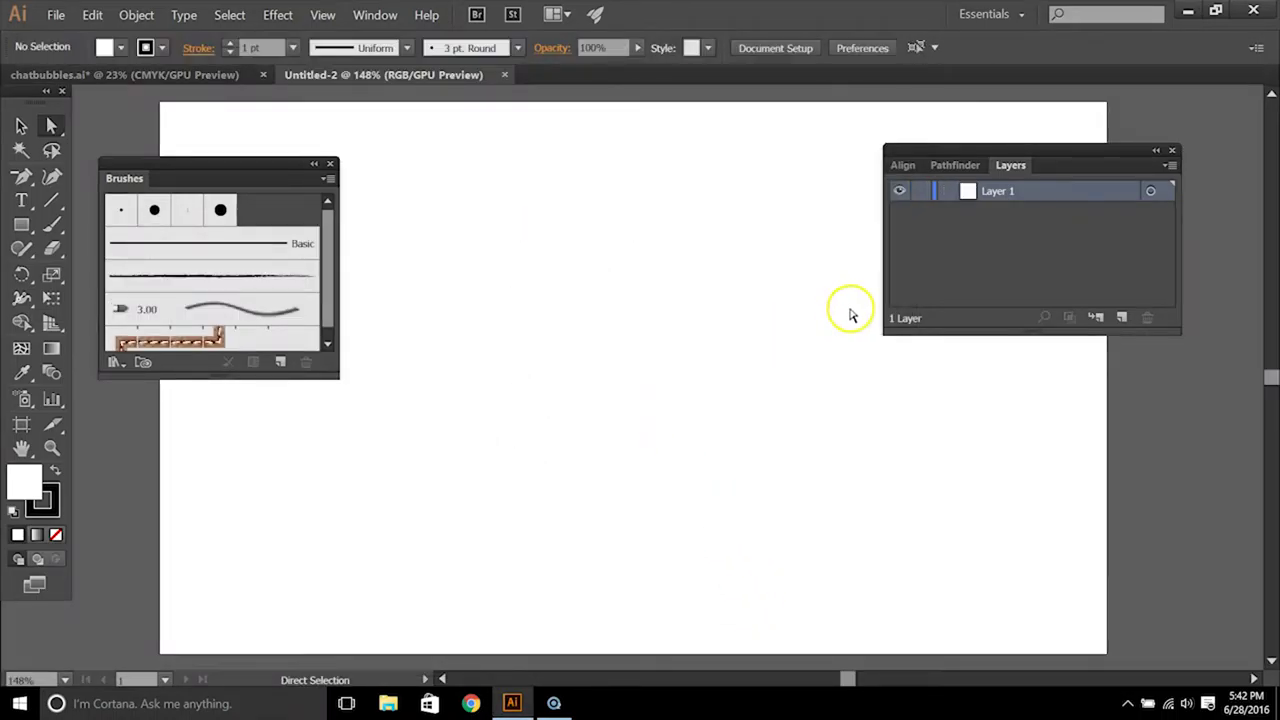
Step: Rename Layer 1 to 'Rectangle Speech'
double_click(1000, 192)
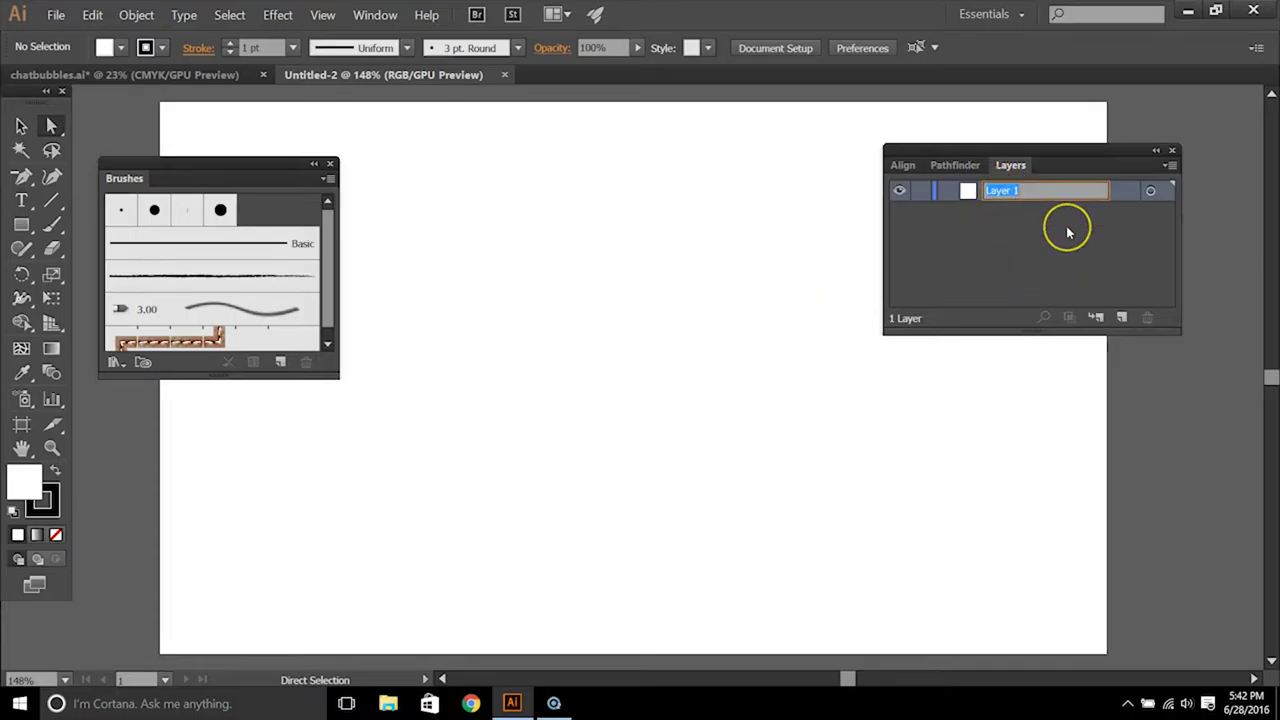
text(Rectangle Speech)
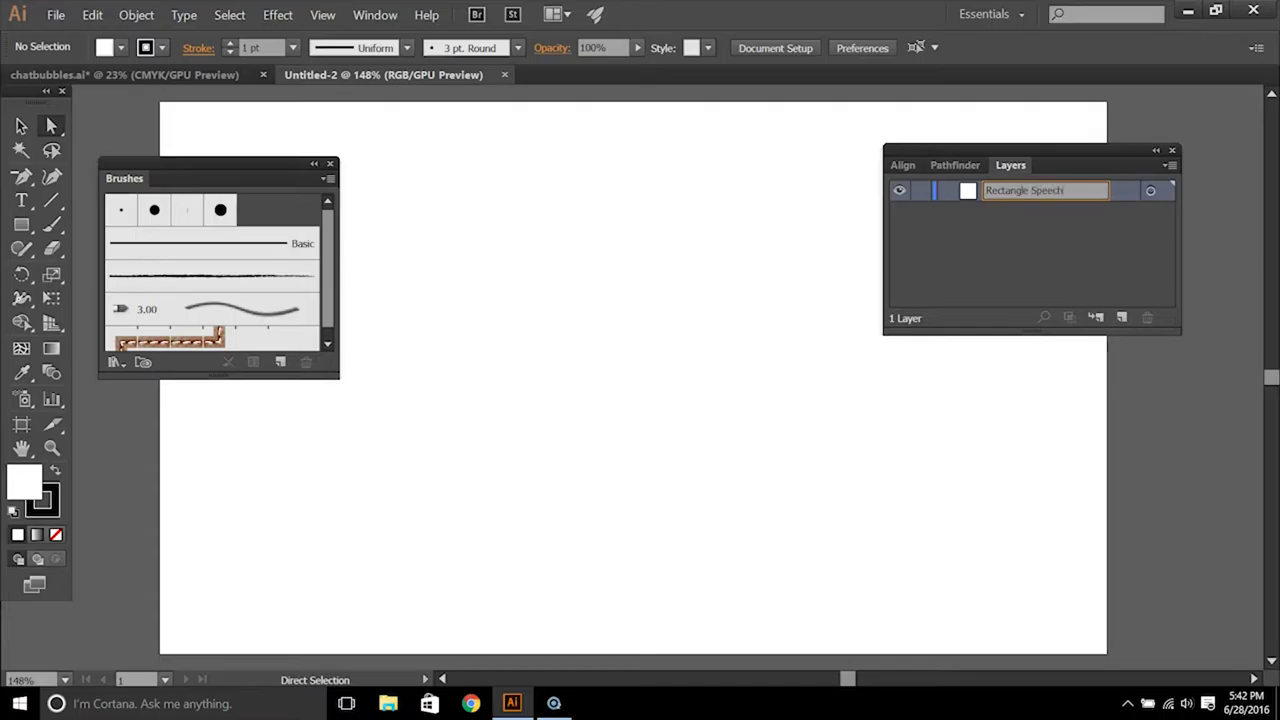
key(Return)
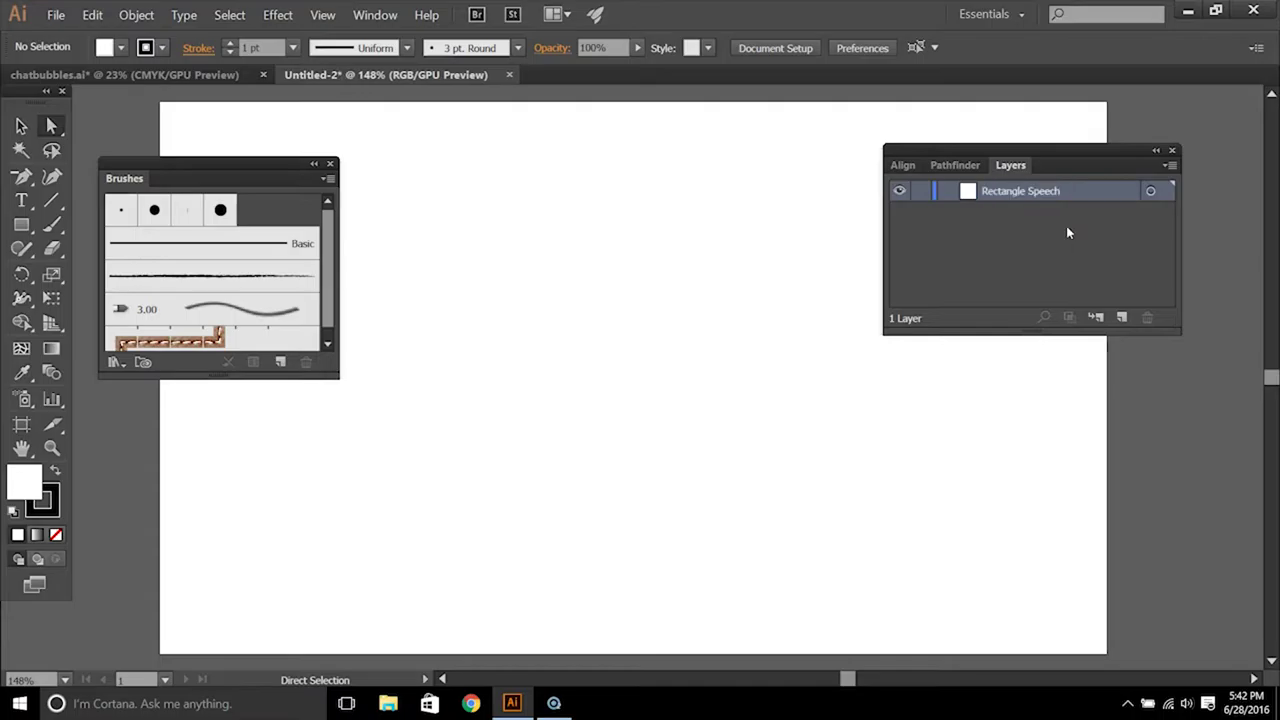
click(24, 228)
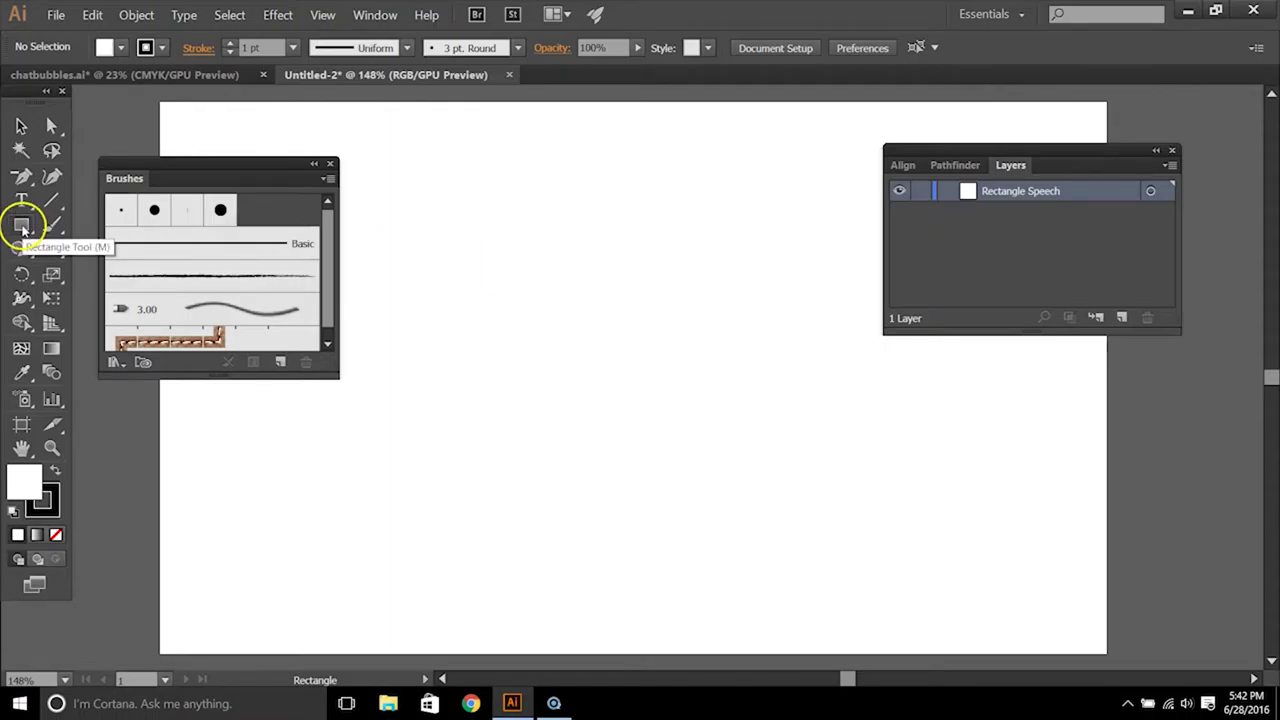
Step: Draw a rectangle near the artboard centre, then widen it and shorten its height
drag(453, 266, 663, 349)
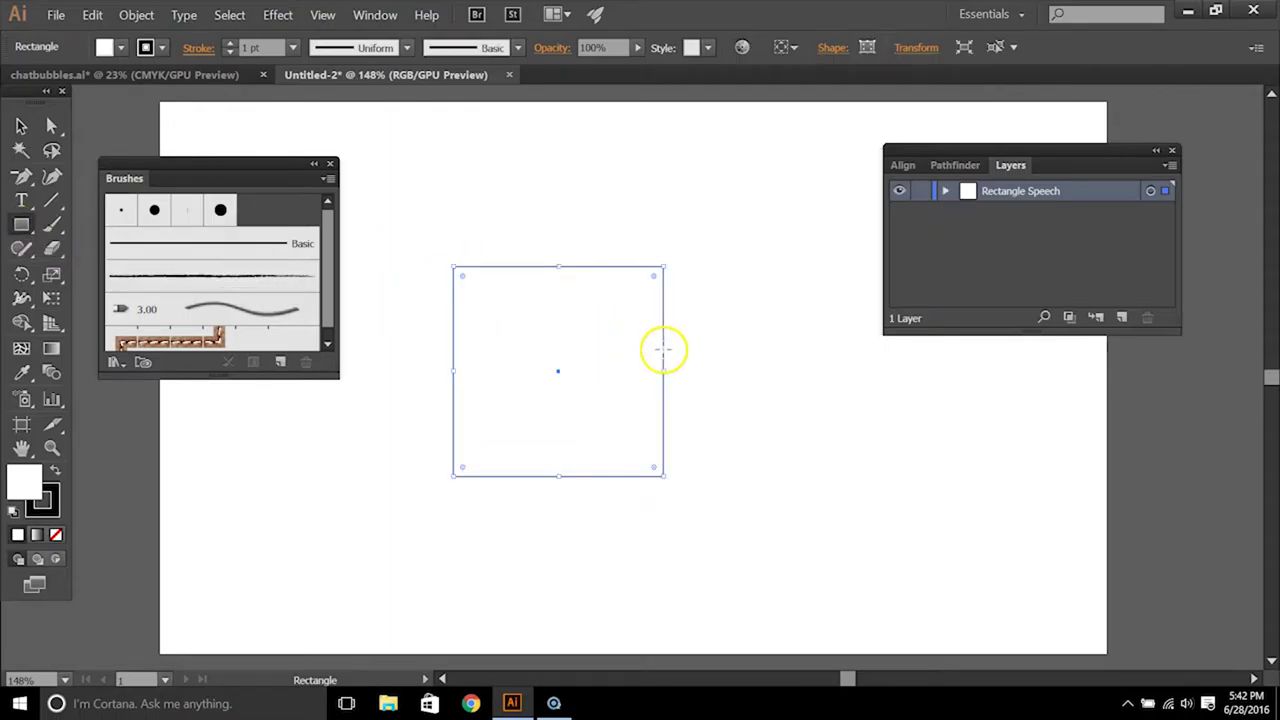
click(22, 125)
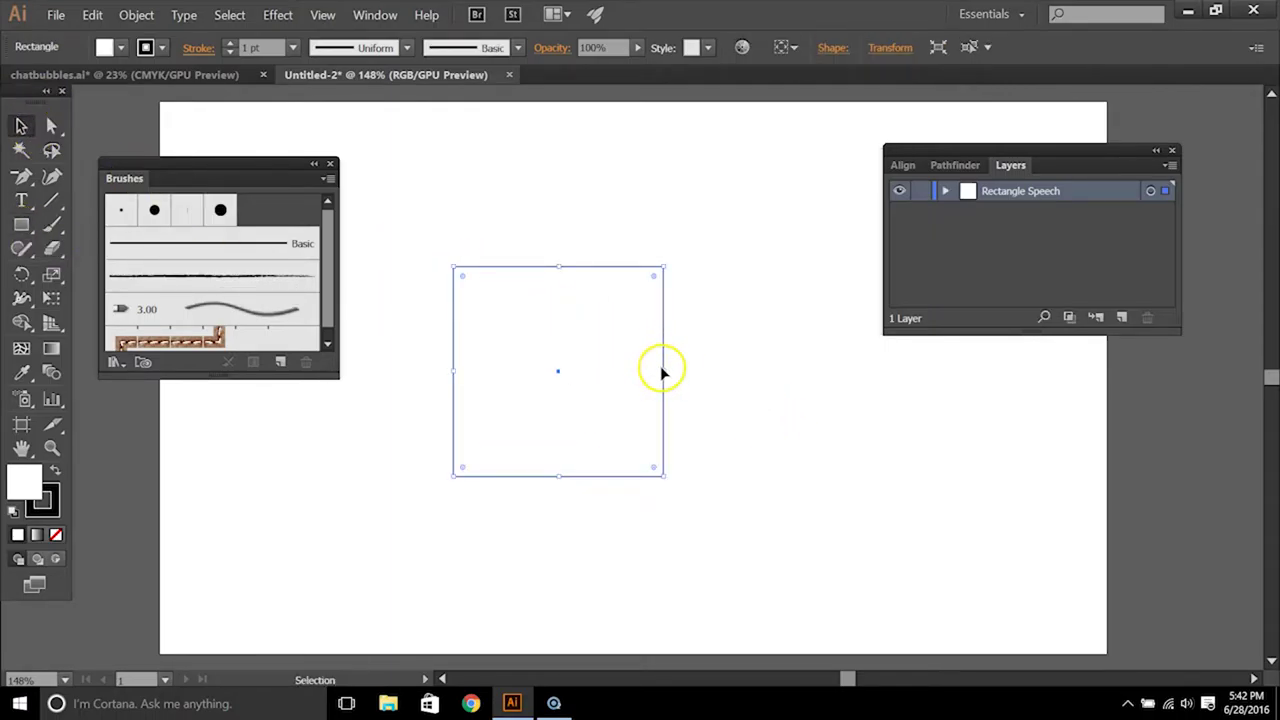
drag(664, 372, 754, 372)
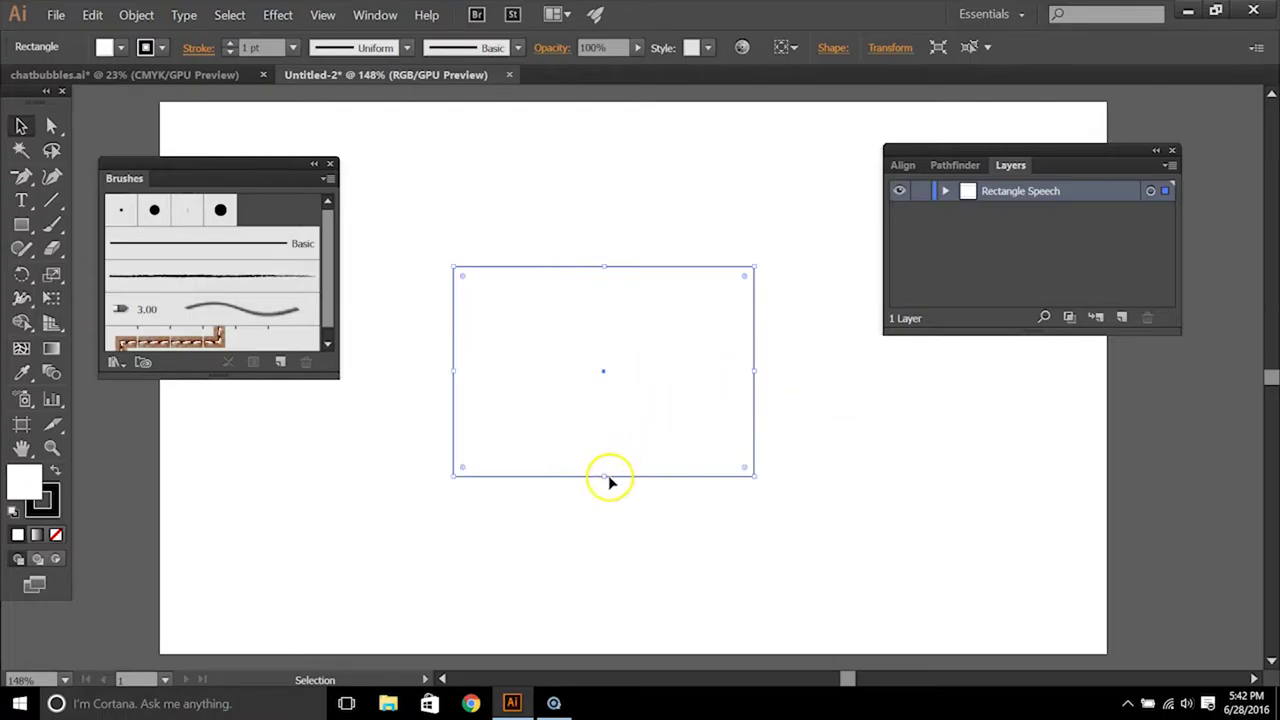
drag(611, 476, 603, 423)
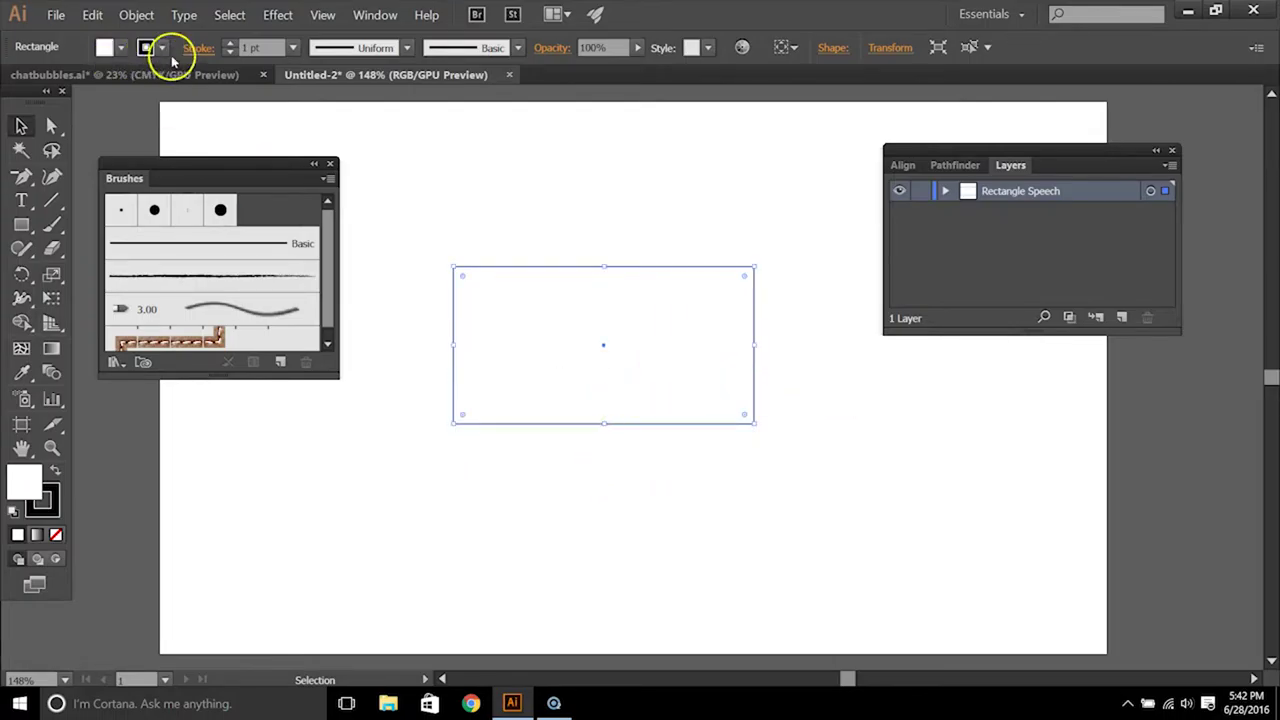
Step: Give the rectangle a 20 pt stroke, then reduce it to 10 pt
click(293, 48)
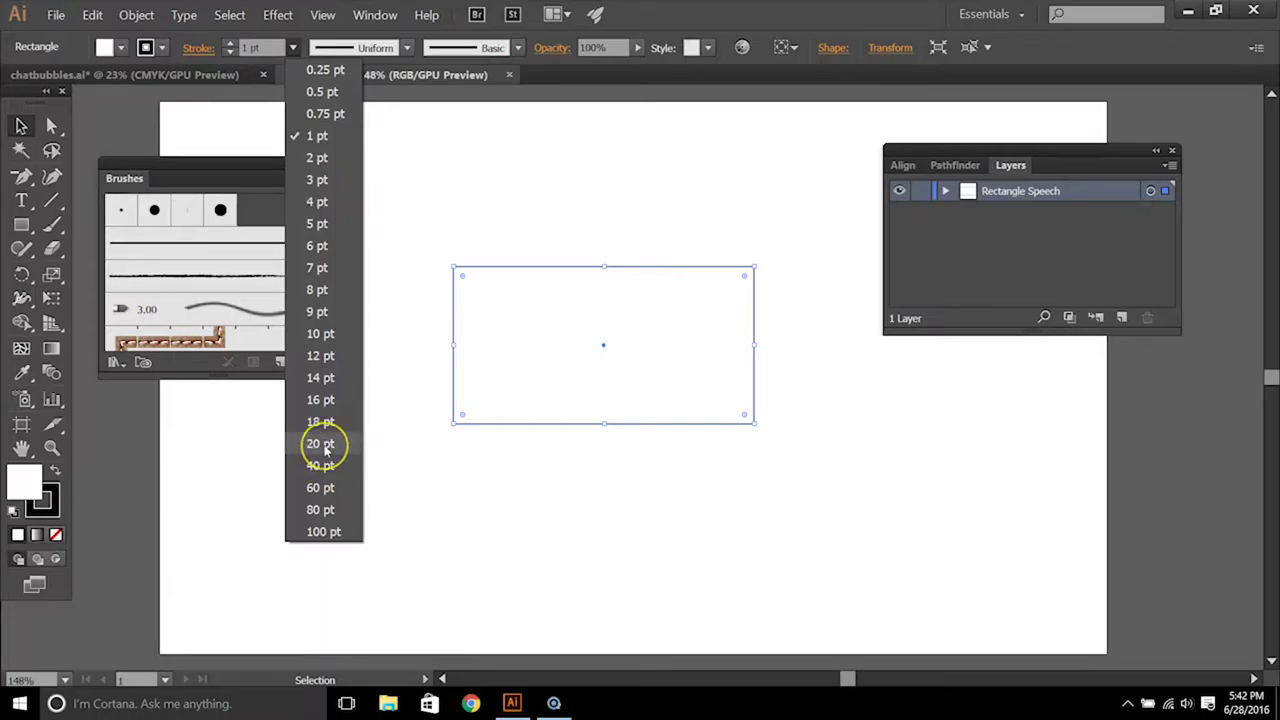
click(320, 444)
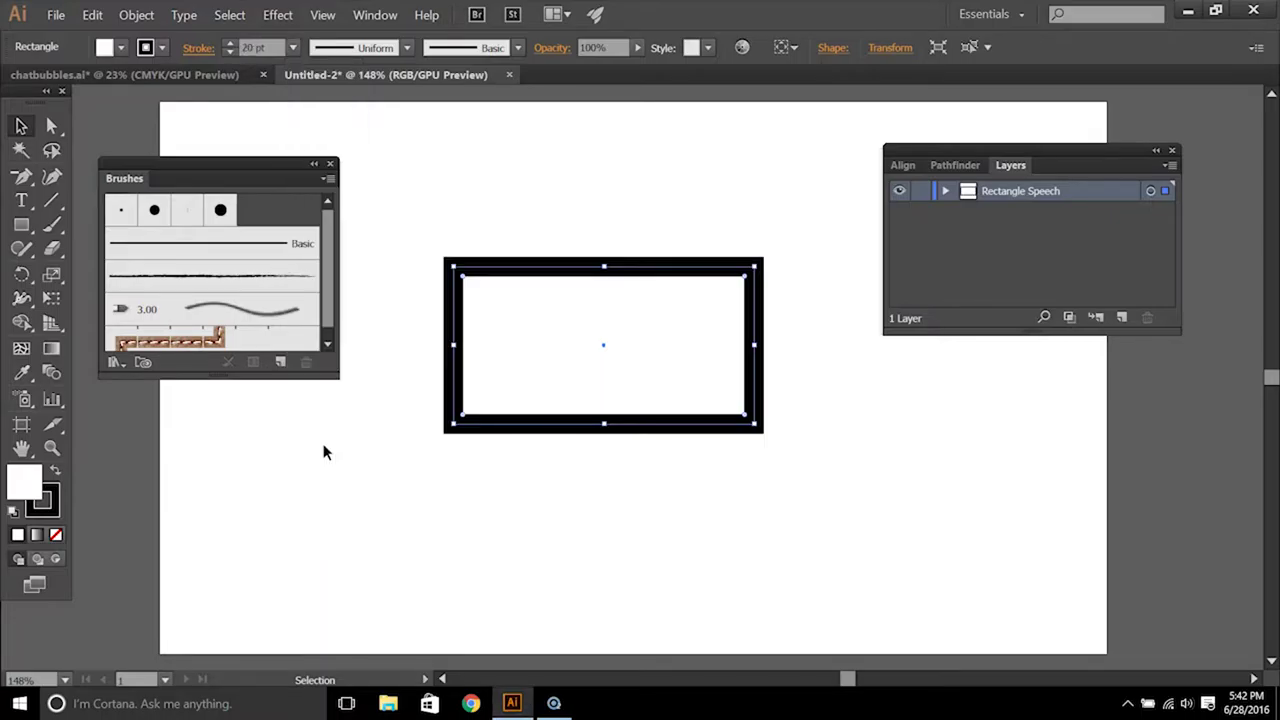
click(230, 52)
click(230, 52)
click(230, 52)
click(230, 52)
click(230, 52)
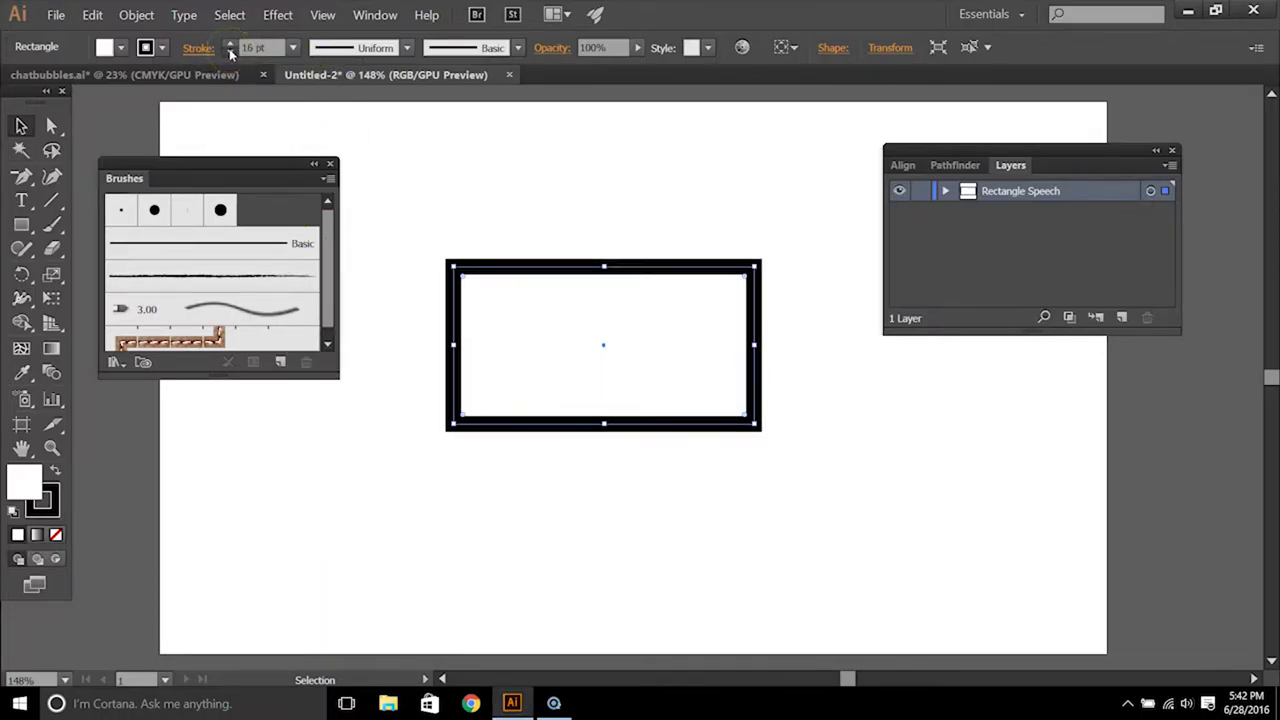
click(230, 52)
click(230, 52)
click(230, 52)
click(230, 52)
click(230, 52)
click(520, 165)
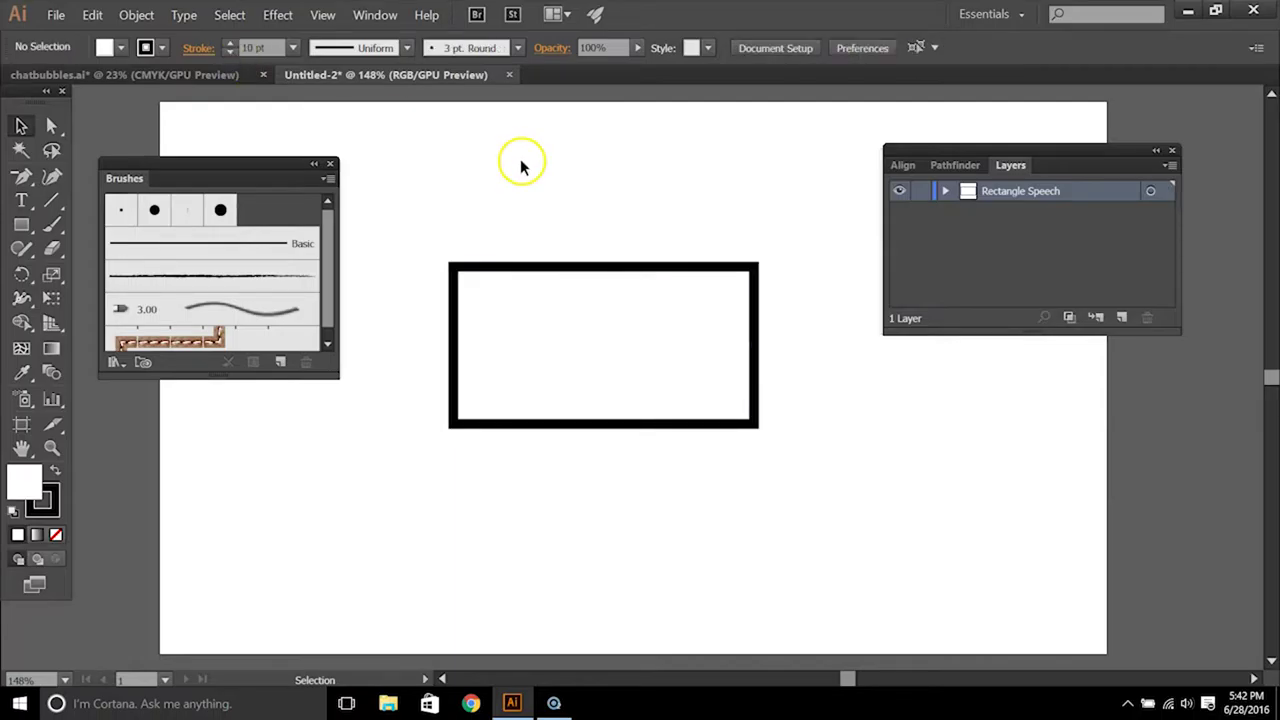
Step: Zoom in and use the Add Anchor Point tool to add points along the bottom edge's middle
key(ctrl+equal)
key(ctrl+equal)
key(ctrl+equal)
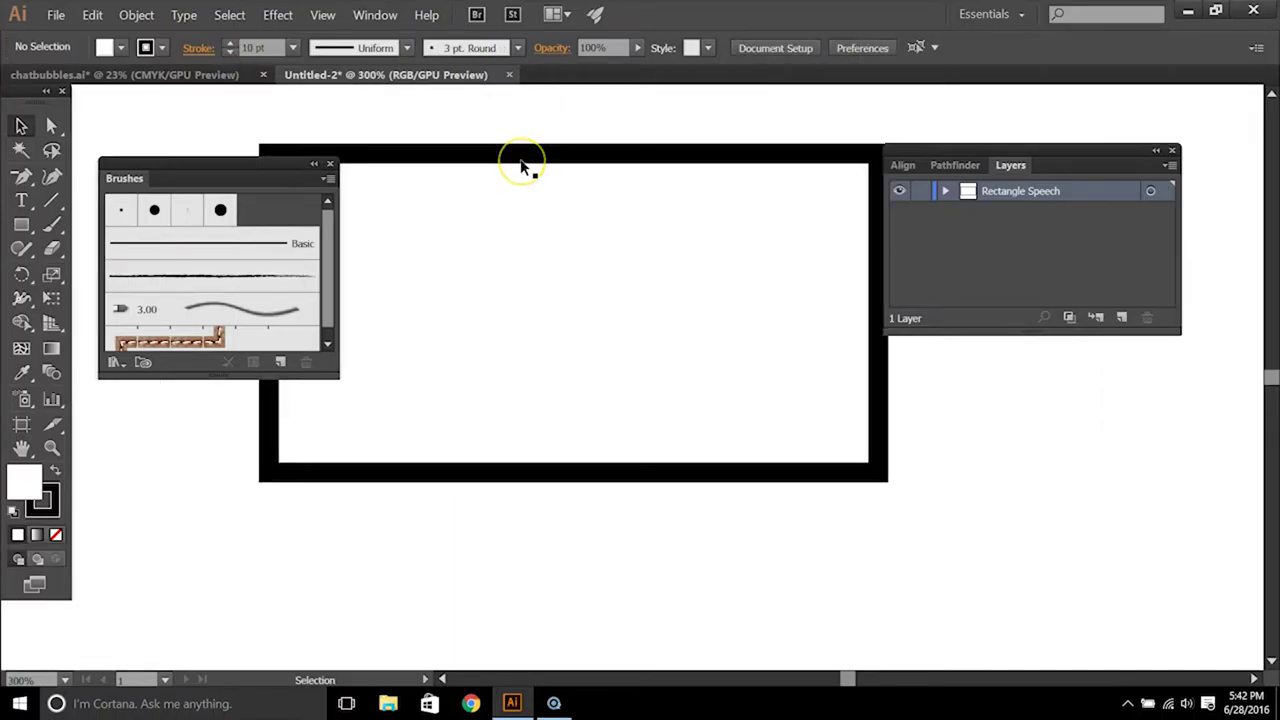
click(22, 177)
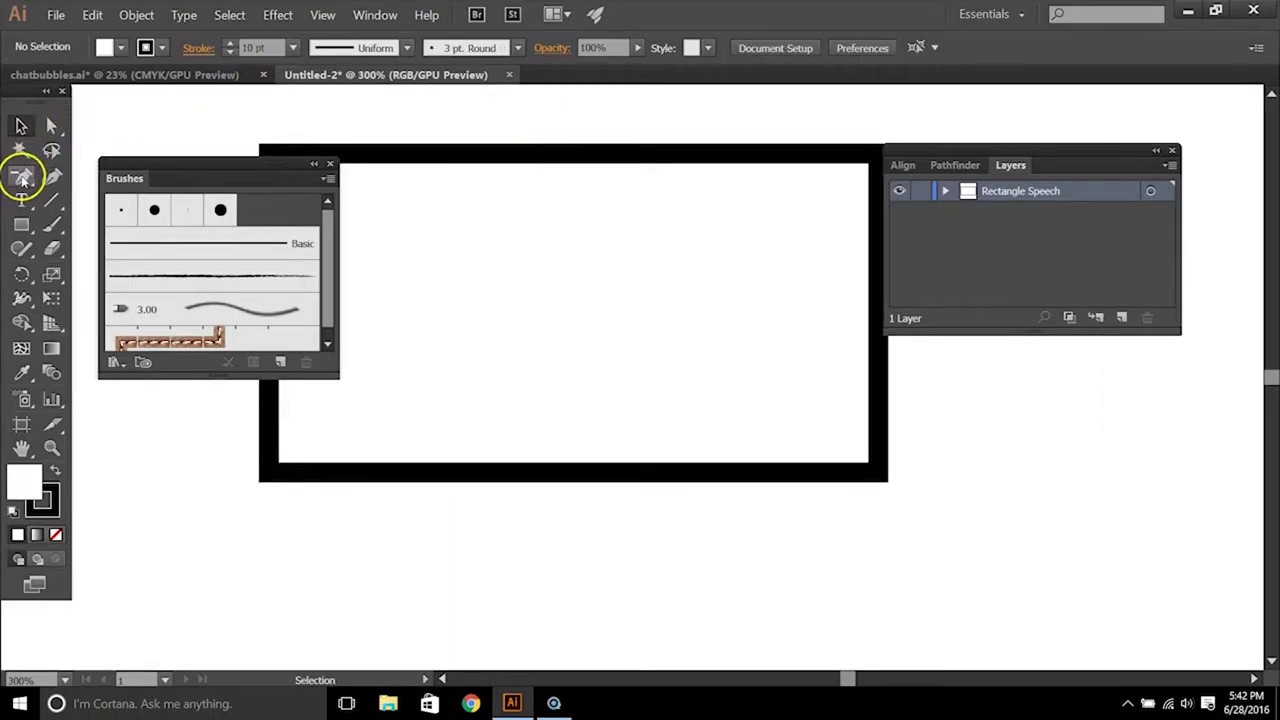
drag(22, 177, 97, 206)
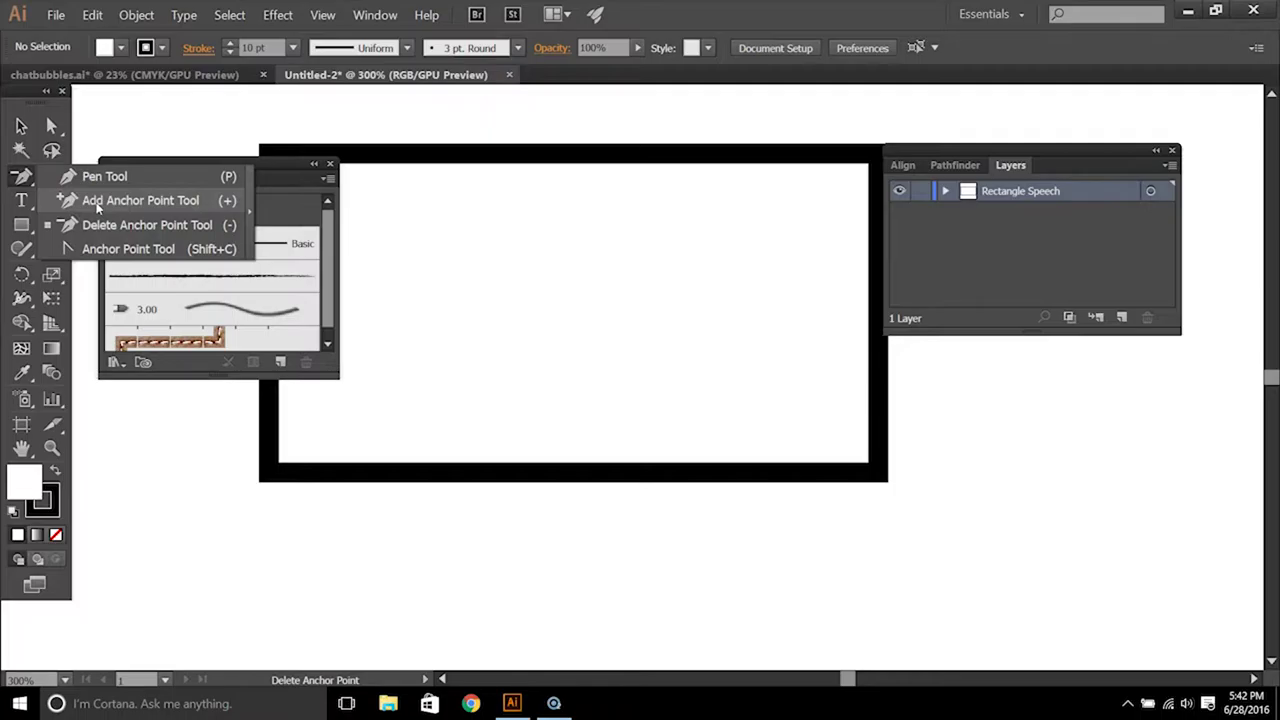
click(97, 203)
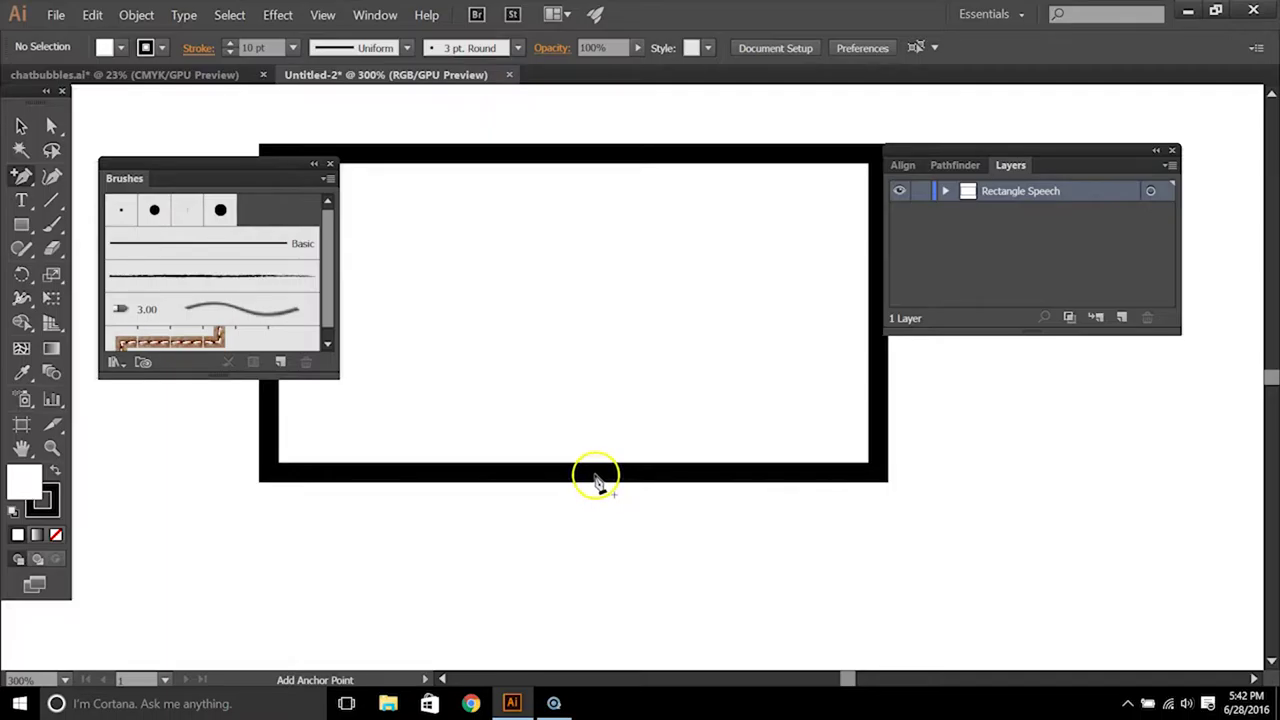
click(595, 478)
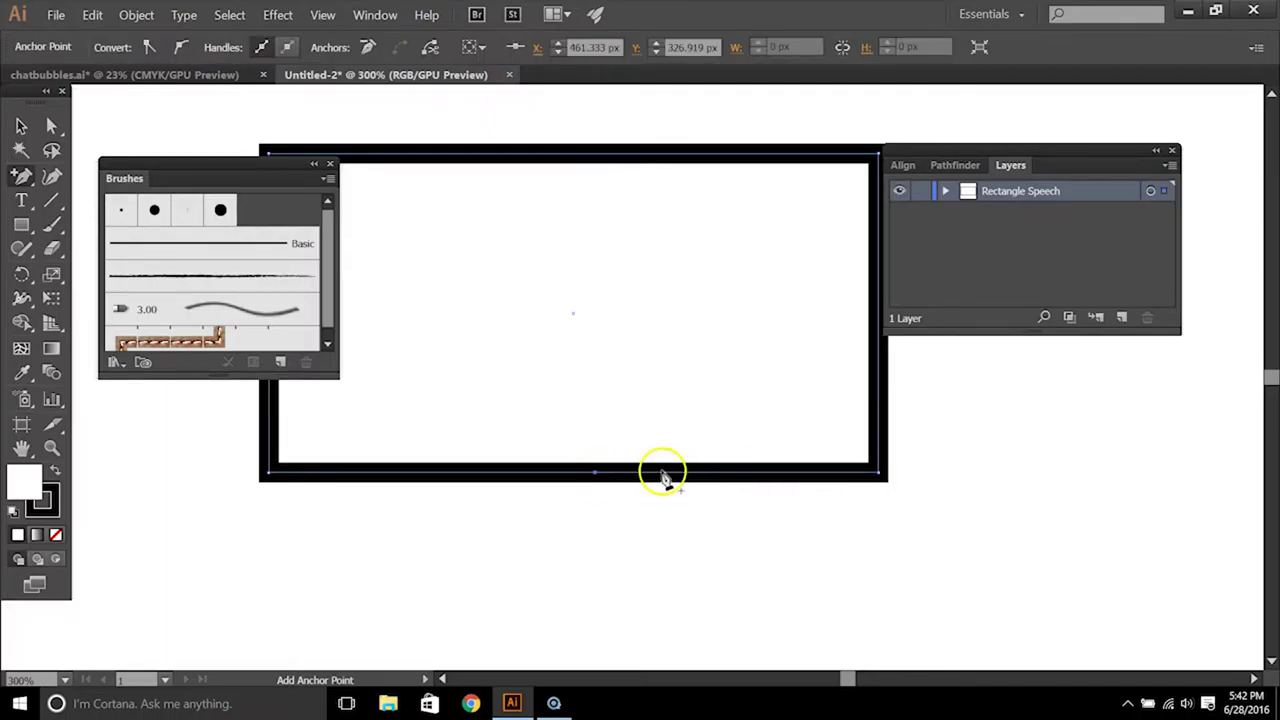
click(662, 474)
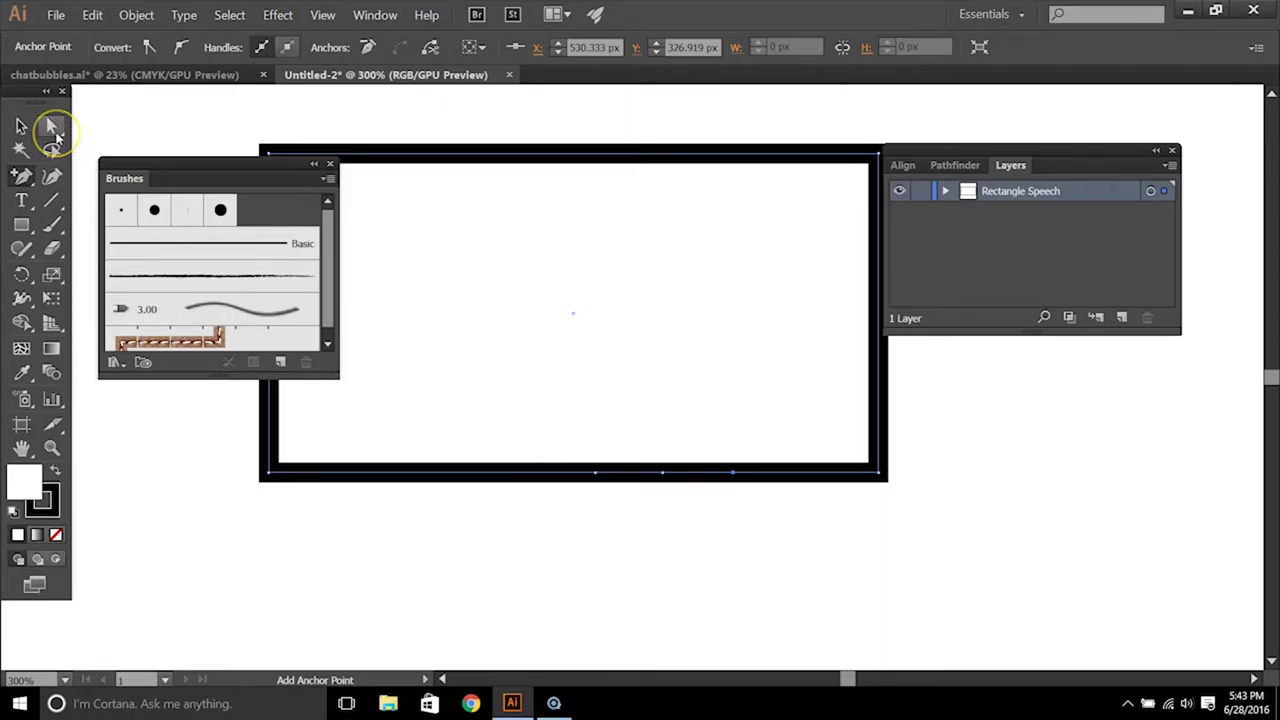
click(53, 130)
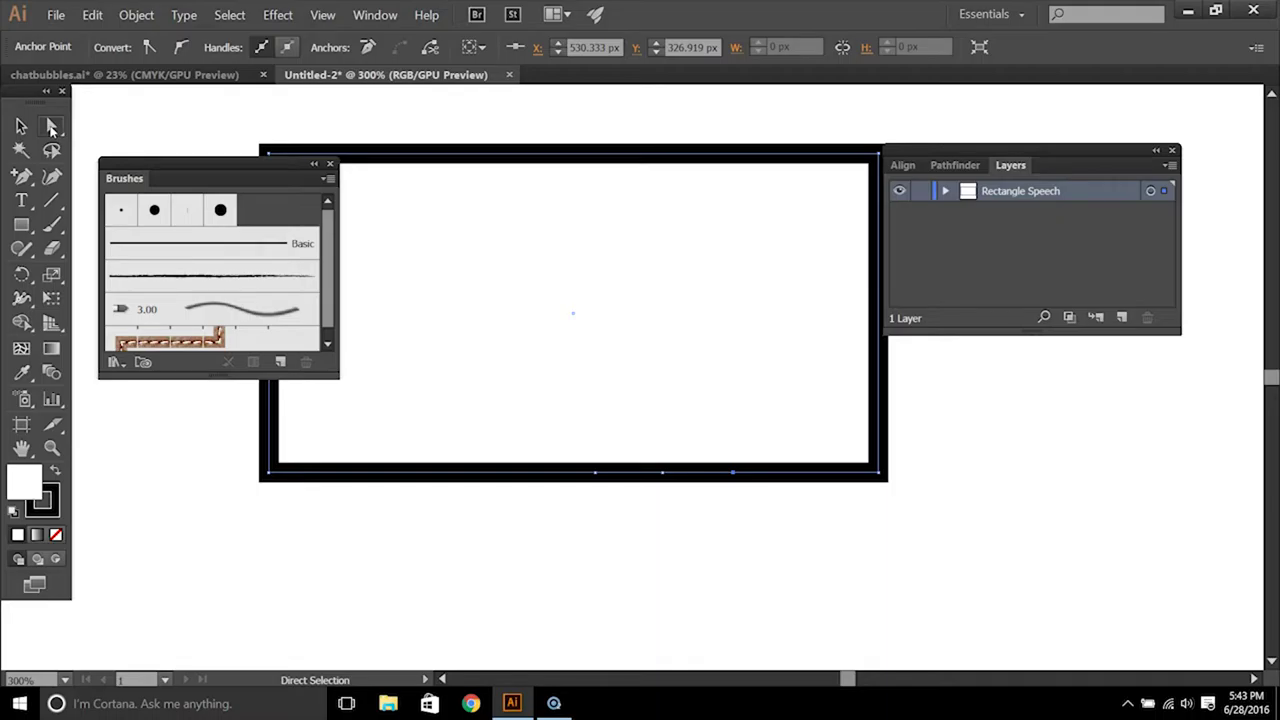
Step: Drag the middle bottom anchor downward to form a V-shaped tail, checking it zoomed out
click(53, 128)
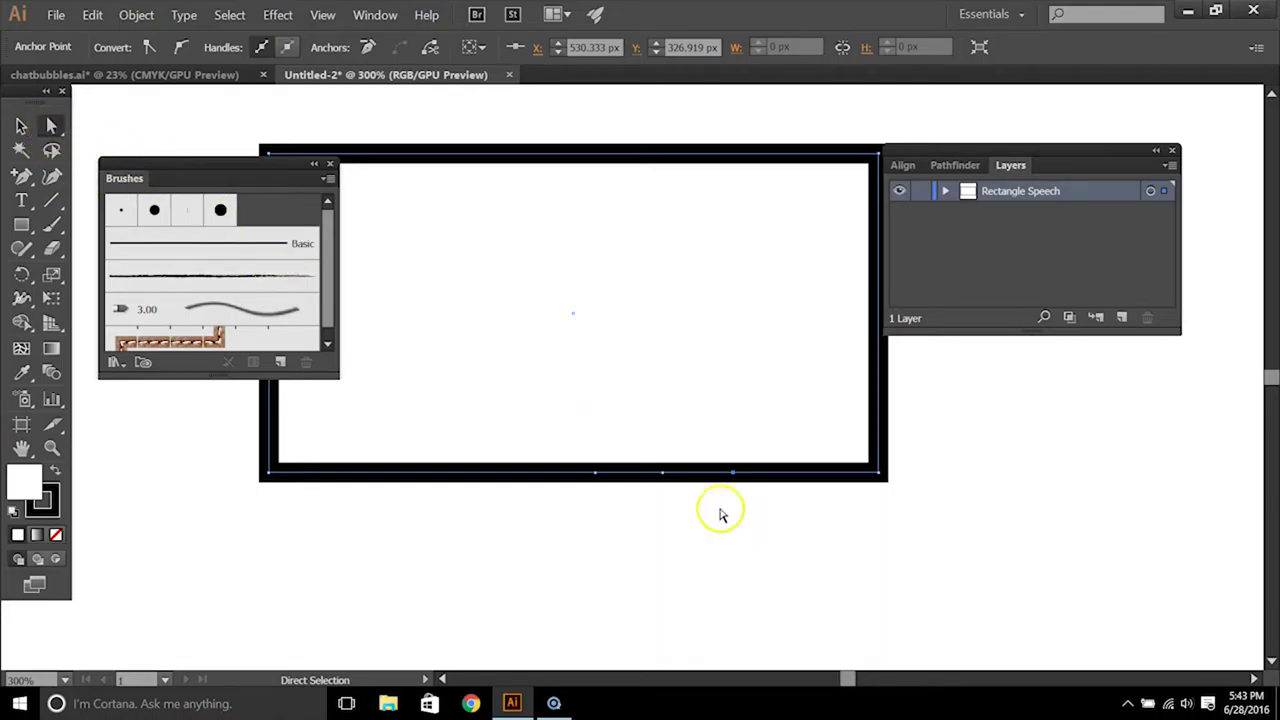
click(662, 478)
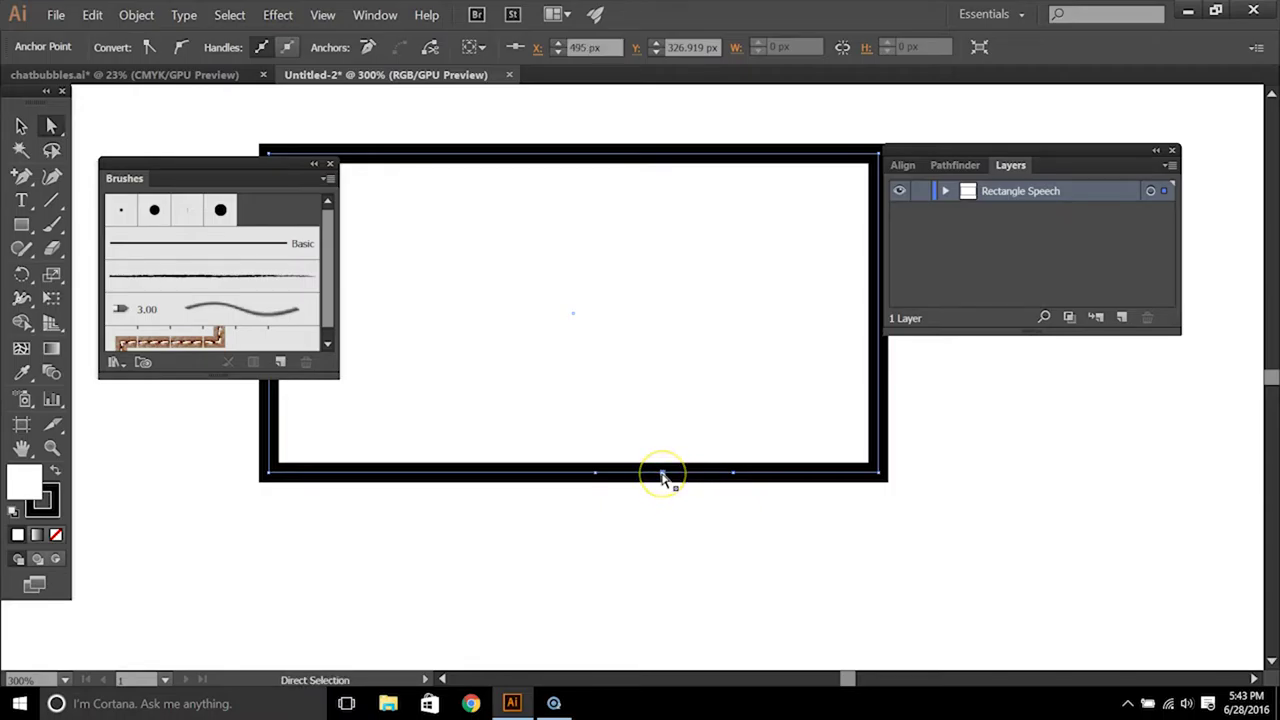
drag(662, 478, 666, 565)
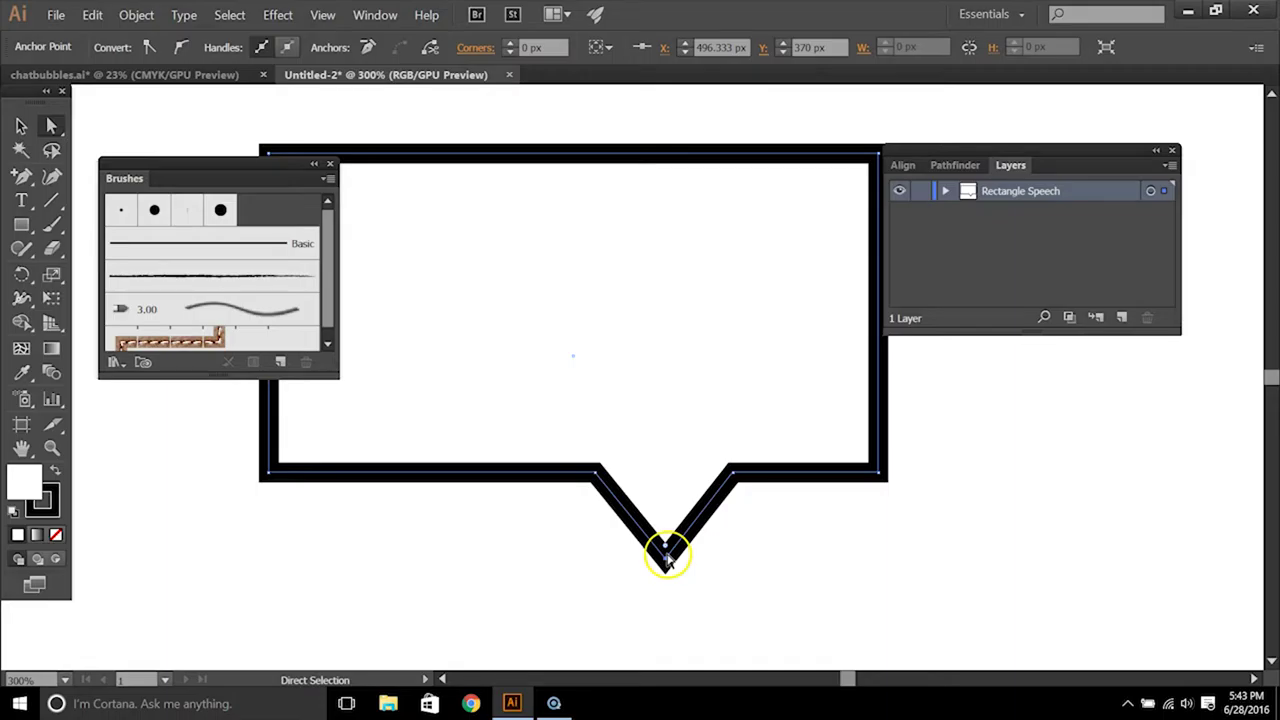
key(ctrl+minus)
key(ctrl+minus)
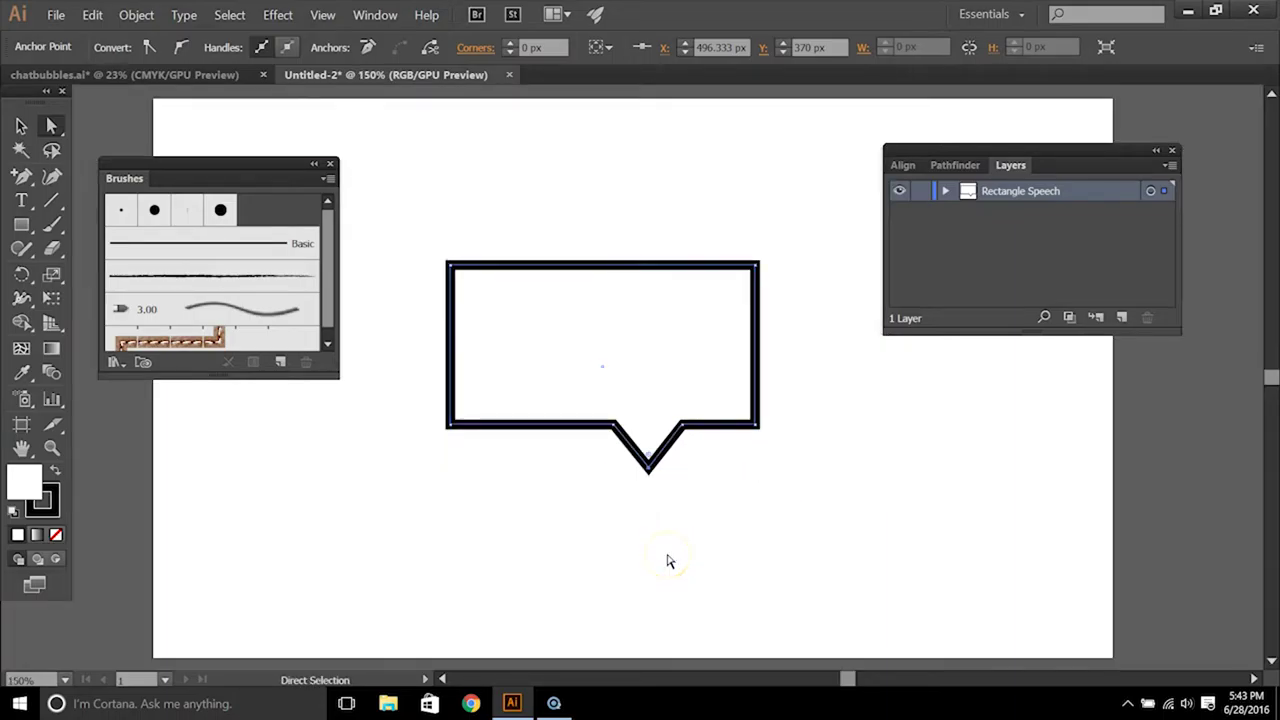
key(ctrl+plus)
key(ctrl+plus)
key(ctrl+plus)
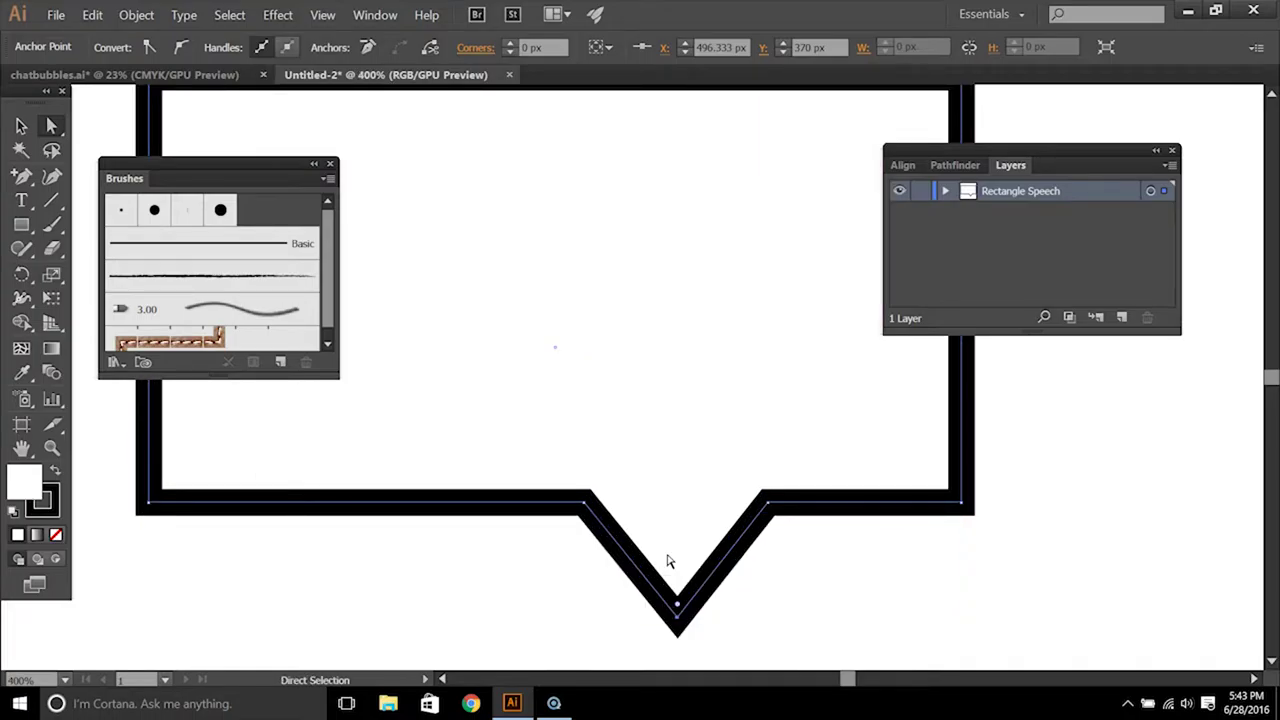
Step: Make the tail-tip anchor smooth and swing it down-right, then undo back to the sharp tail
scroll(740, 585, down, 1)
click(791, 546)
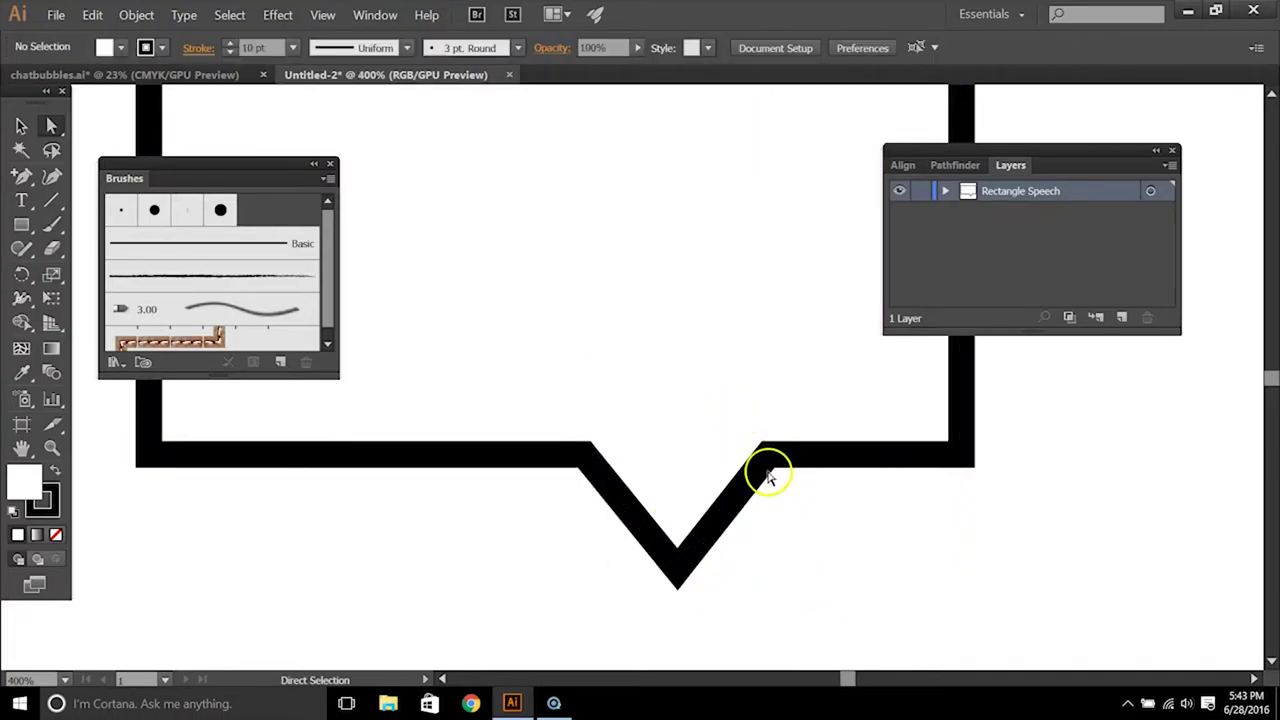
click(677, 577)
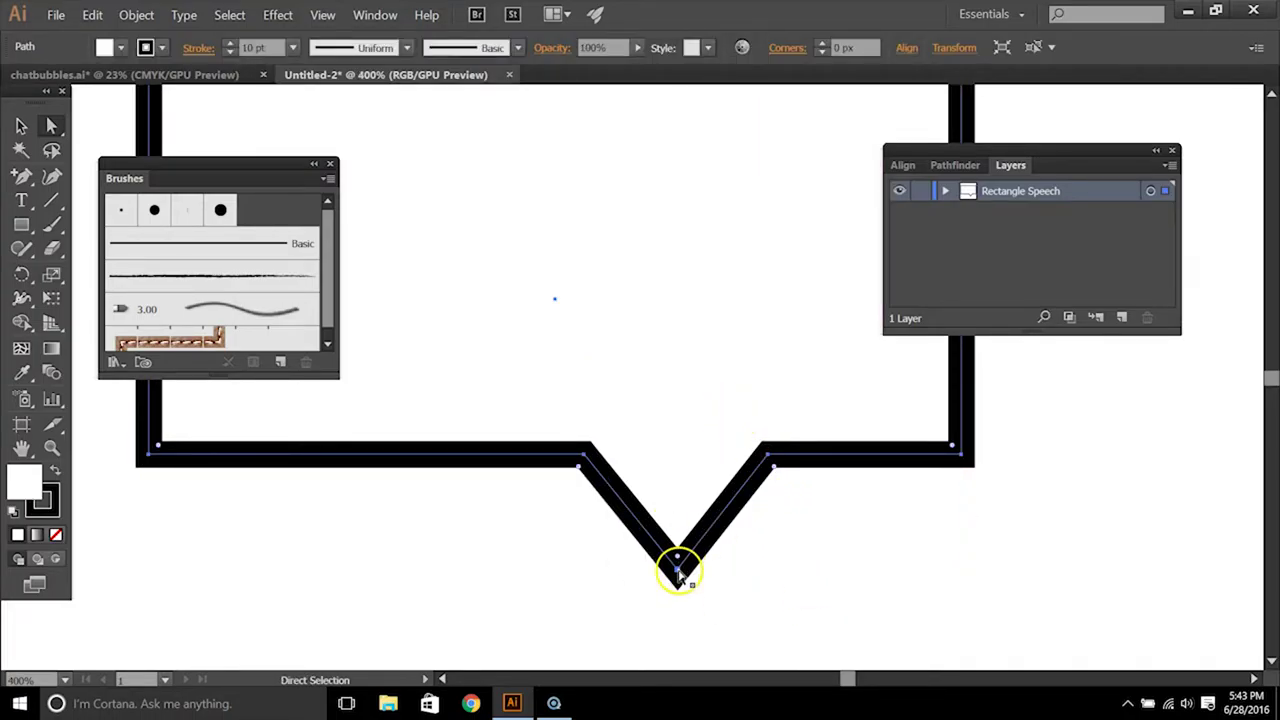
click(677, 573)
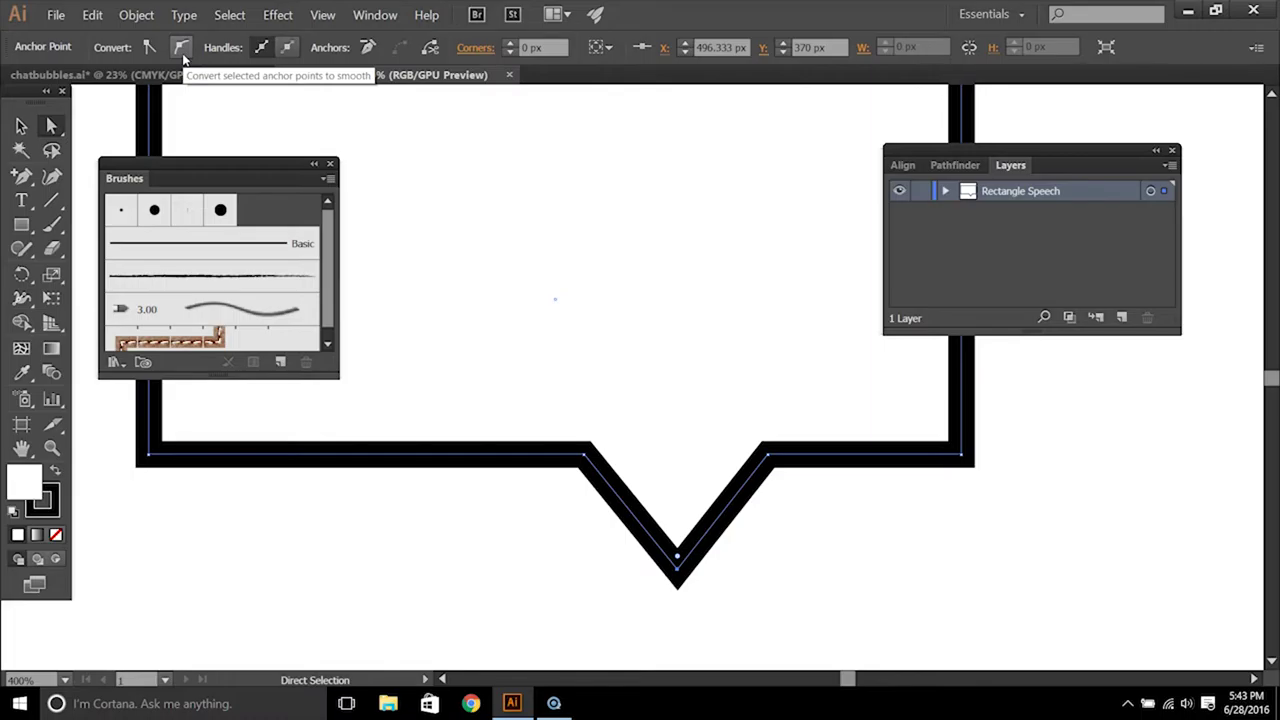
click(181, 48)
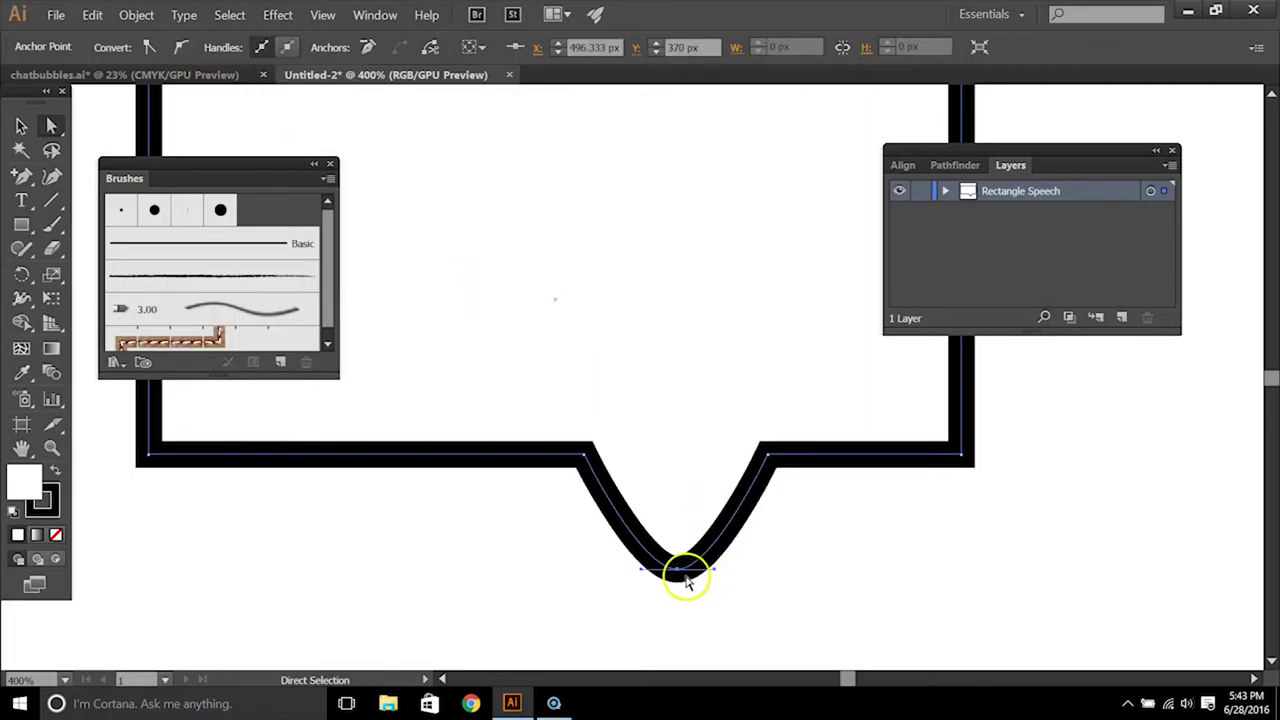
drag(676, 570, 818, 611)
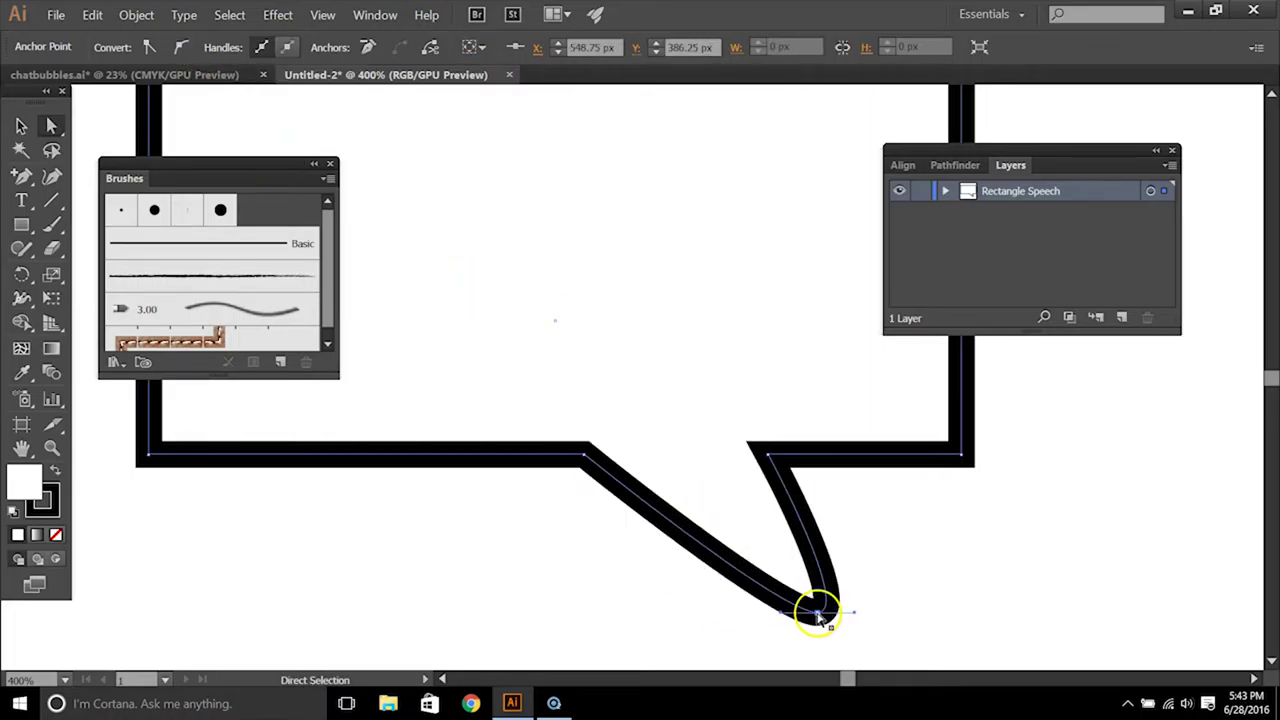
key(ctrl+minus)
key(ctrl+minus)
key(ctrl+minus)
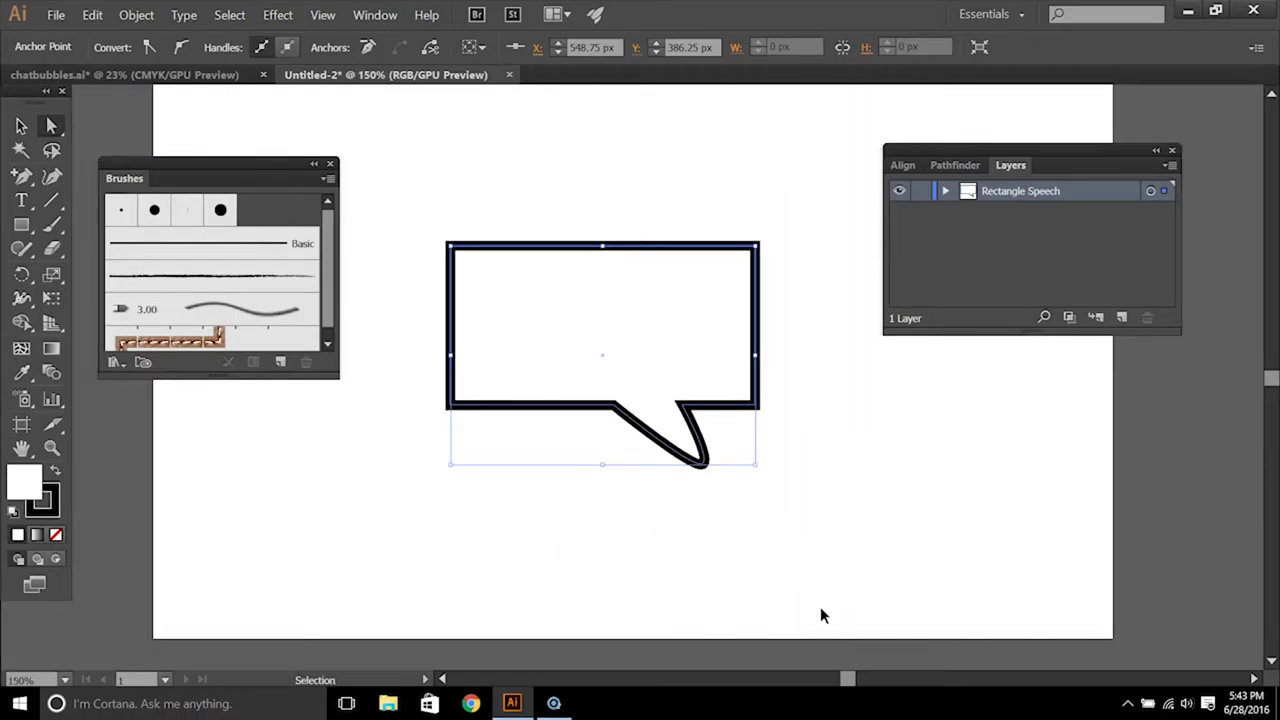
key(ctrl+z)
key(ctrl+z)
key(ctrl+z)
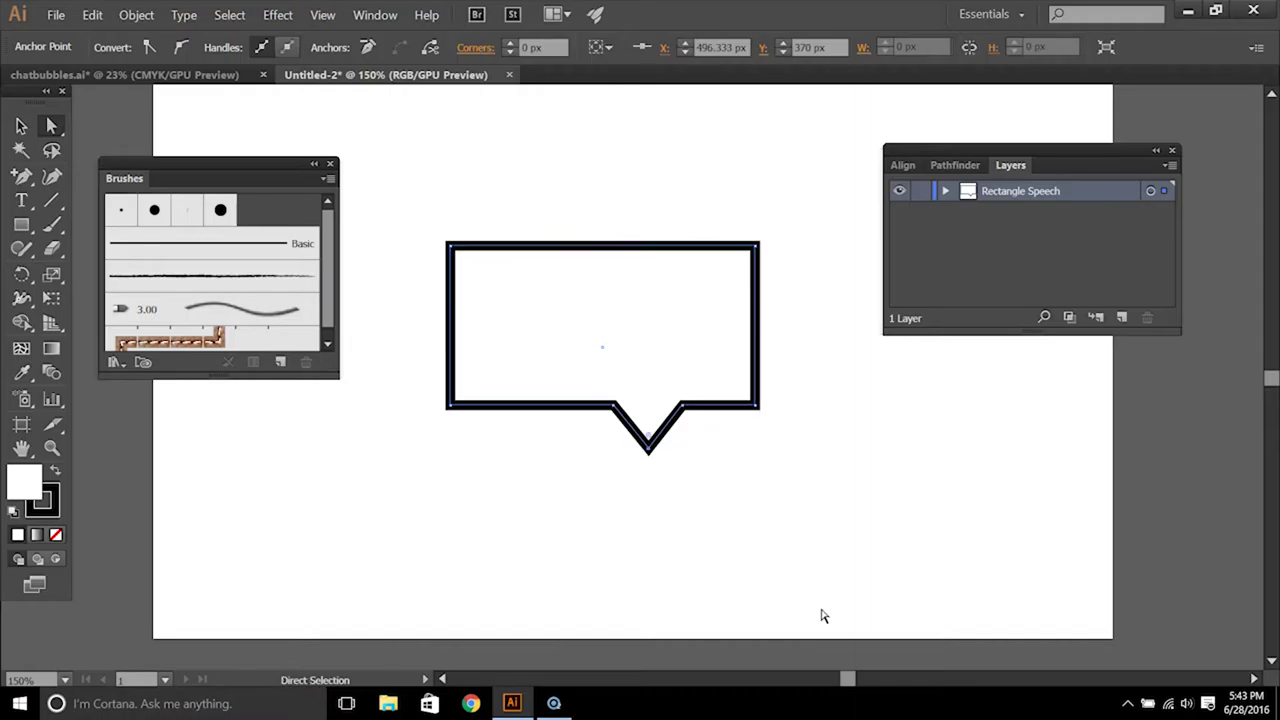
Step: Drag the bubble's left side outward to widen it, then deselect everything
click(21, 125)
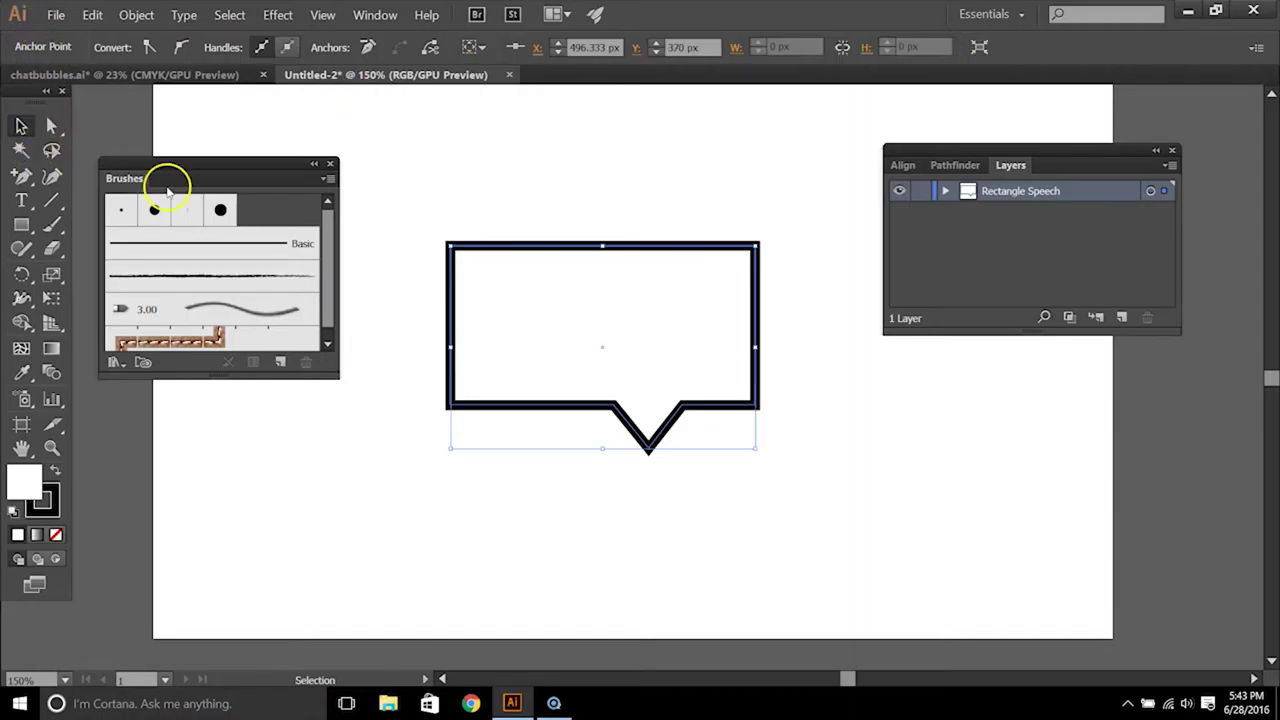
drag(450, 350, 343, 352)
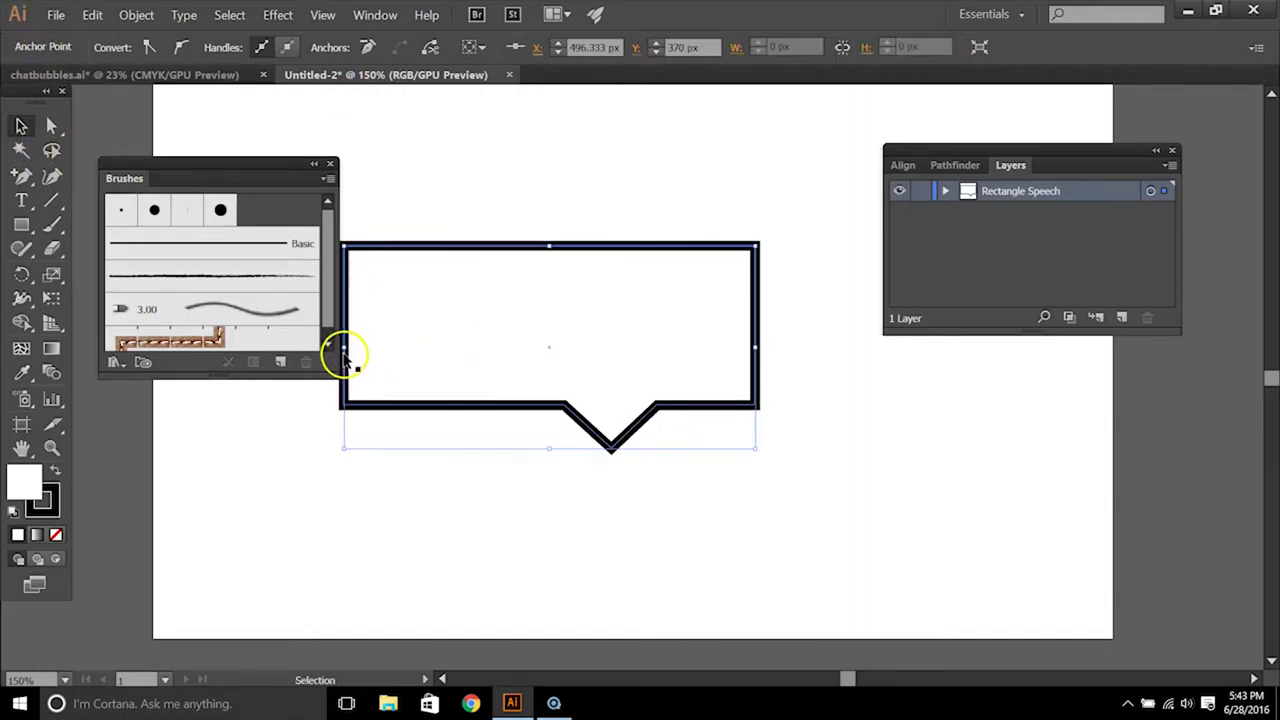
click(50, 126)
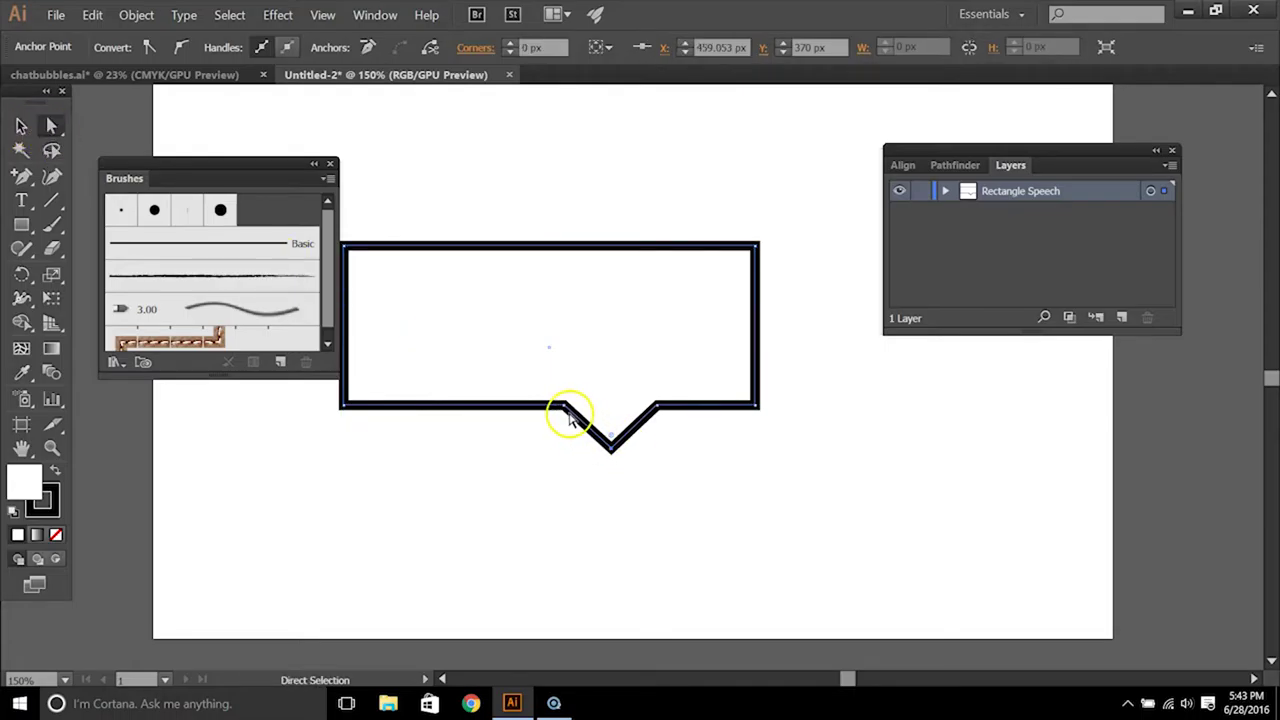
click(563, 408)
click(563, 408)
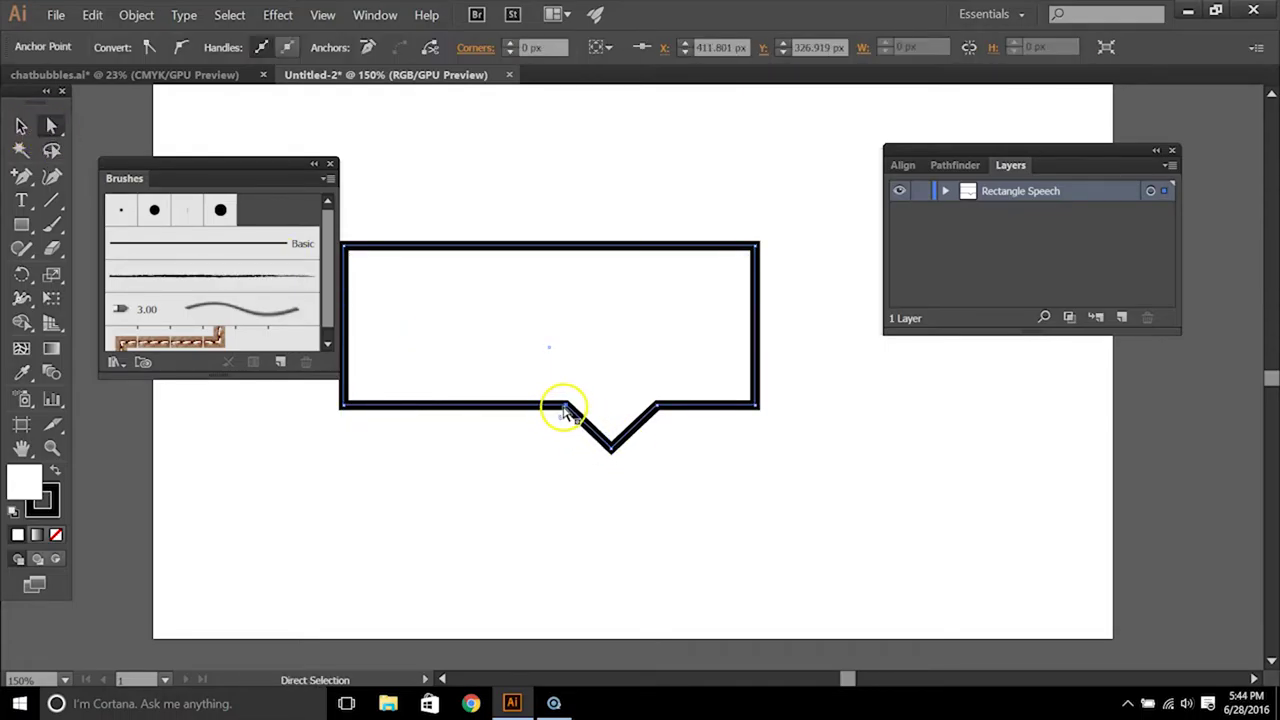
click(757, 440)
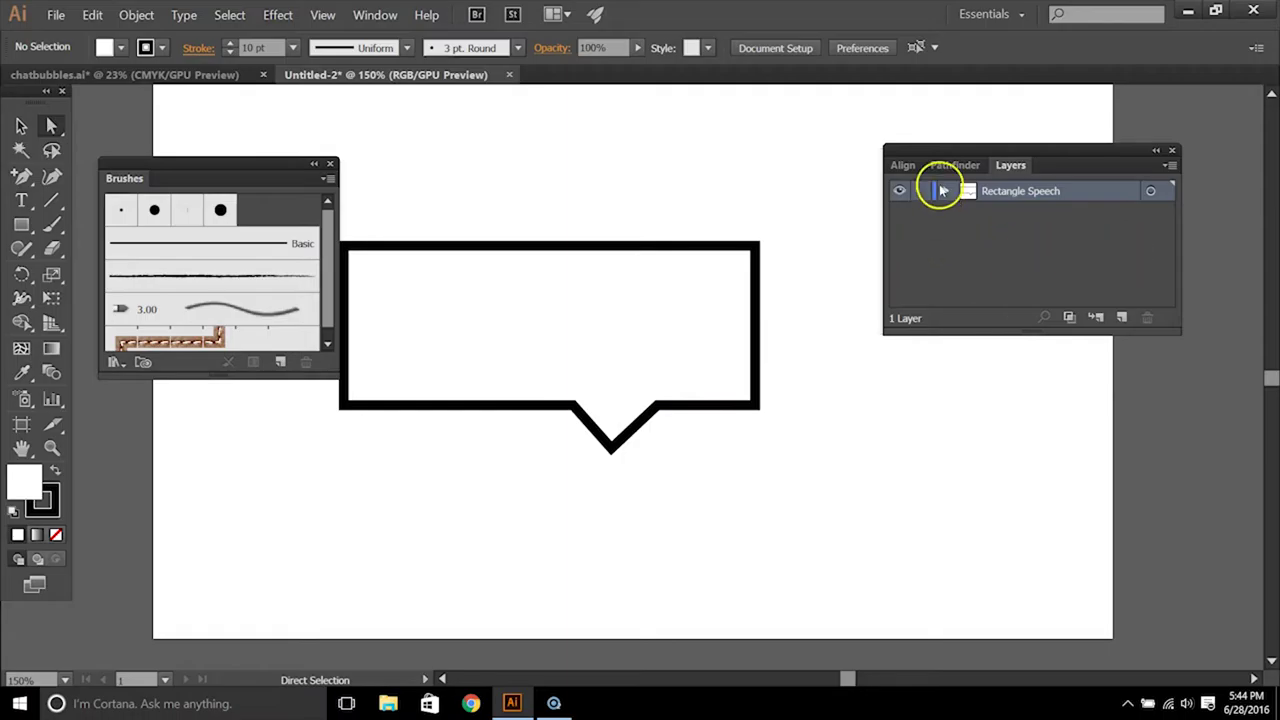
Step: Hide the Rectangle Speech layer and add a new layer named 'Rounded R Speech'
click(900, 191)
click(1060, 256)
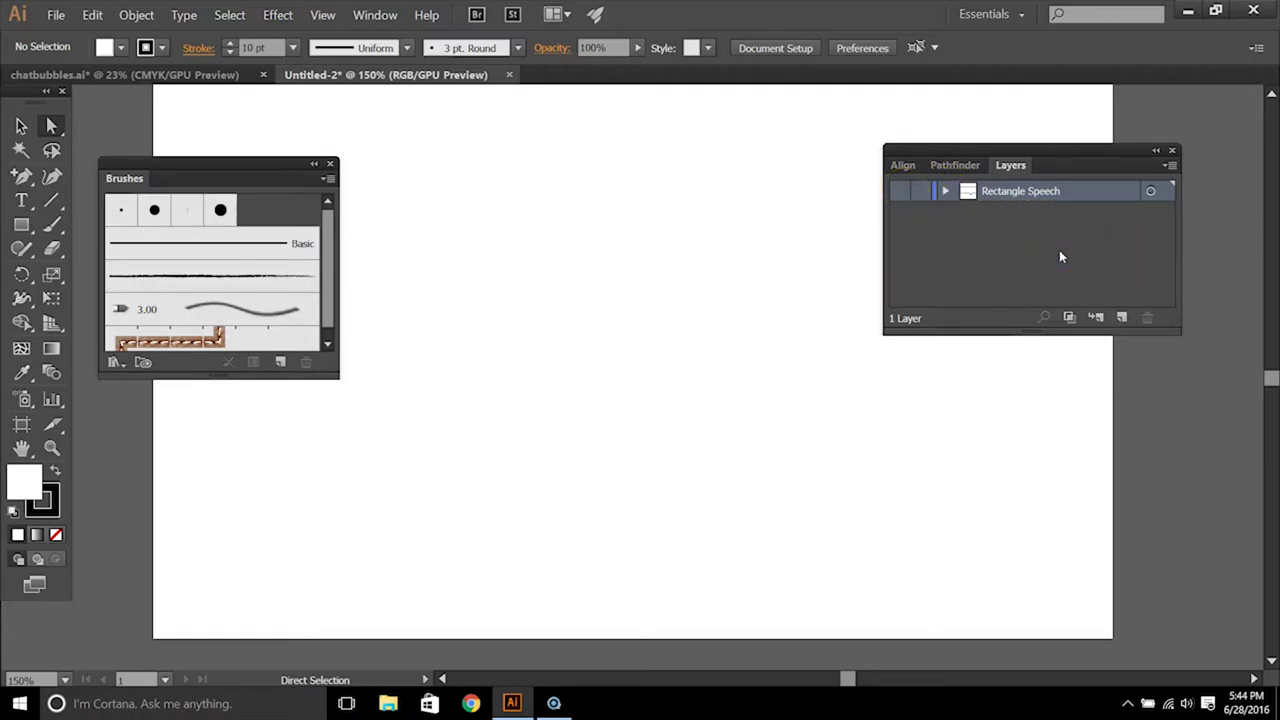
click(1122, 317)
double_click(1012, 189)
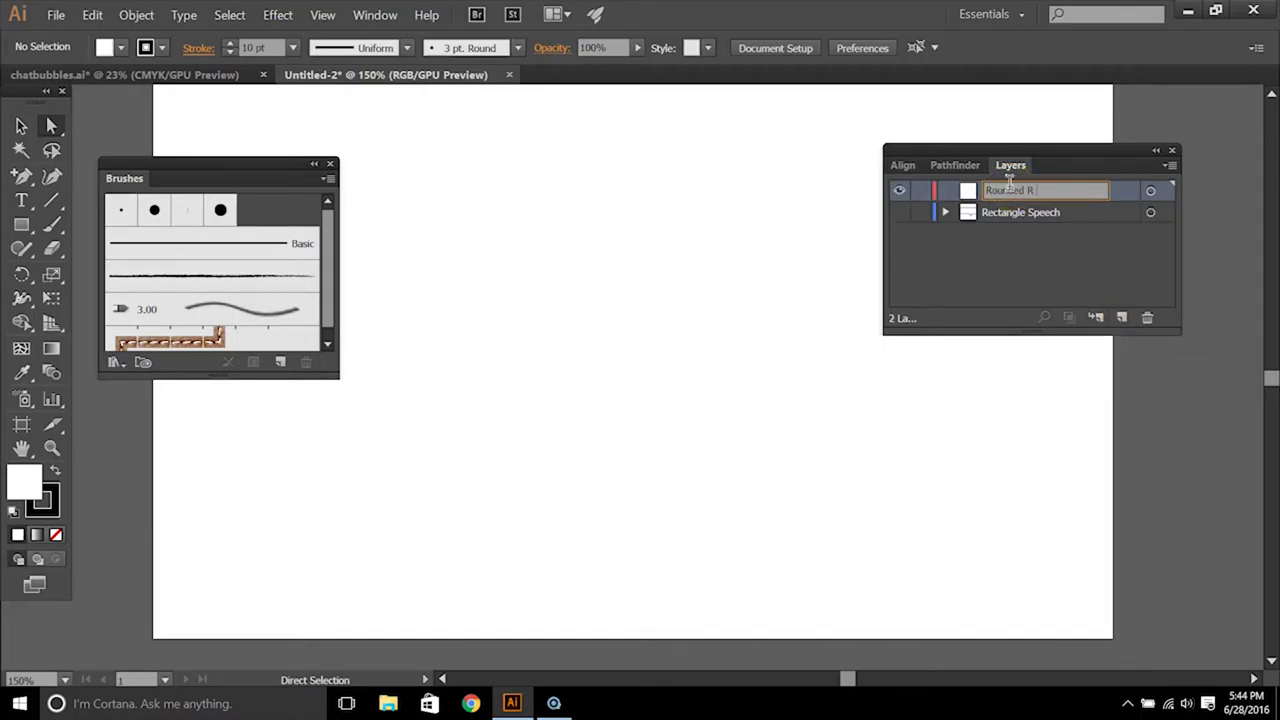
text(Rounded R Speech)
key(Return)
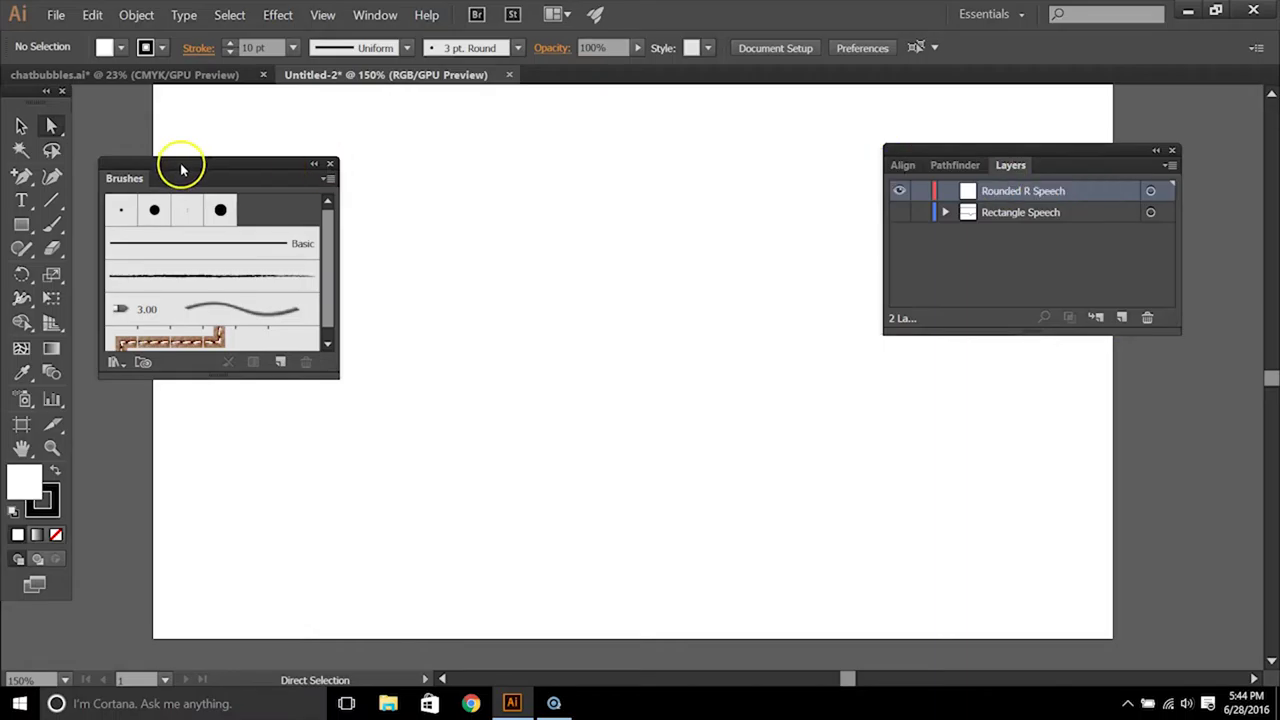
Step: Draw a wide rectangle and drag its corner widget inward to round it into a pill
click(22, 228)
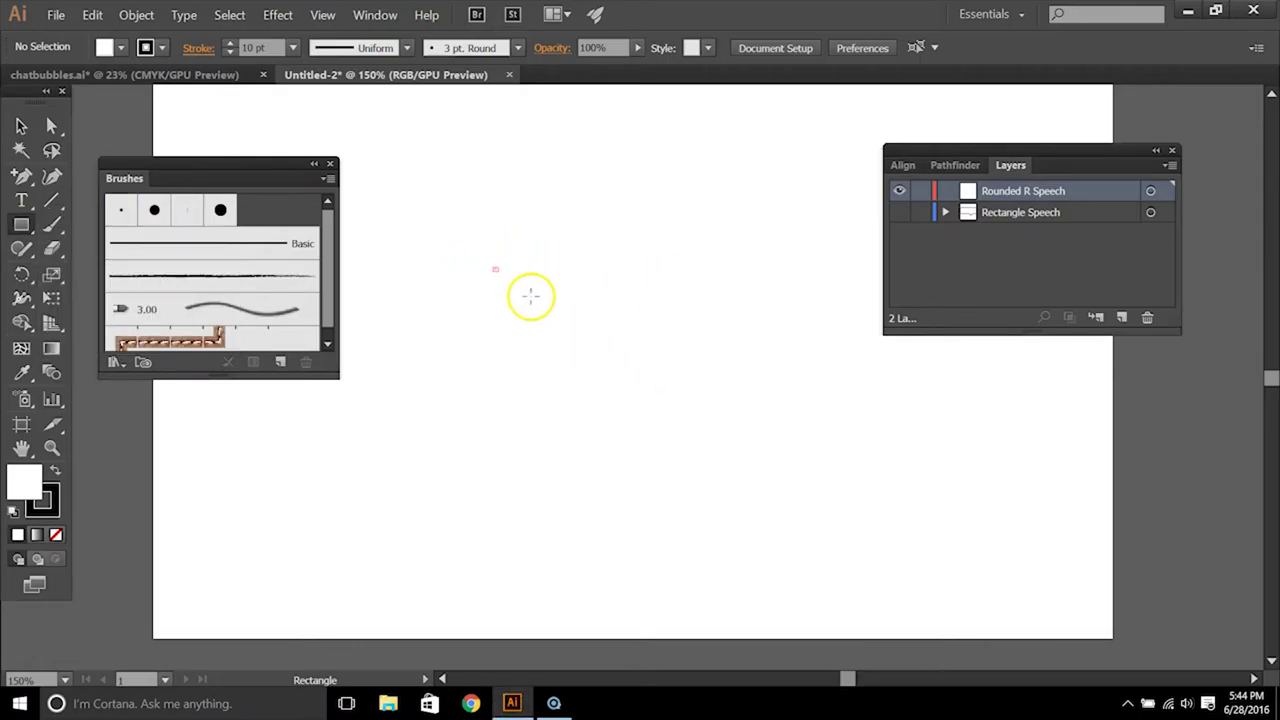
drag(493, 267, 803, 398)
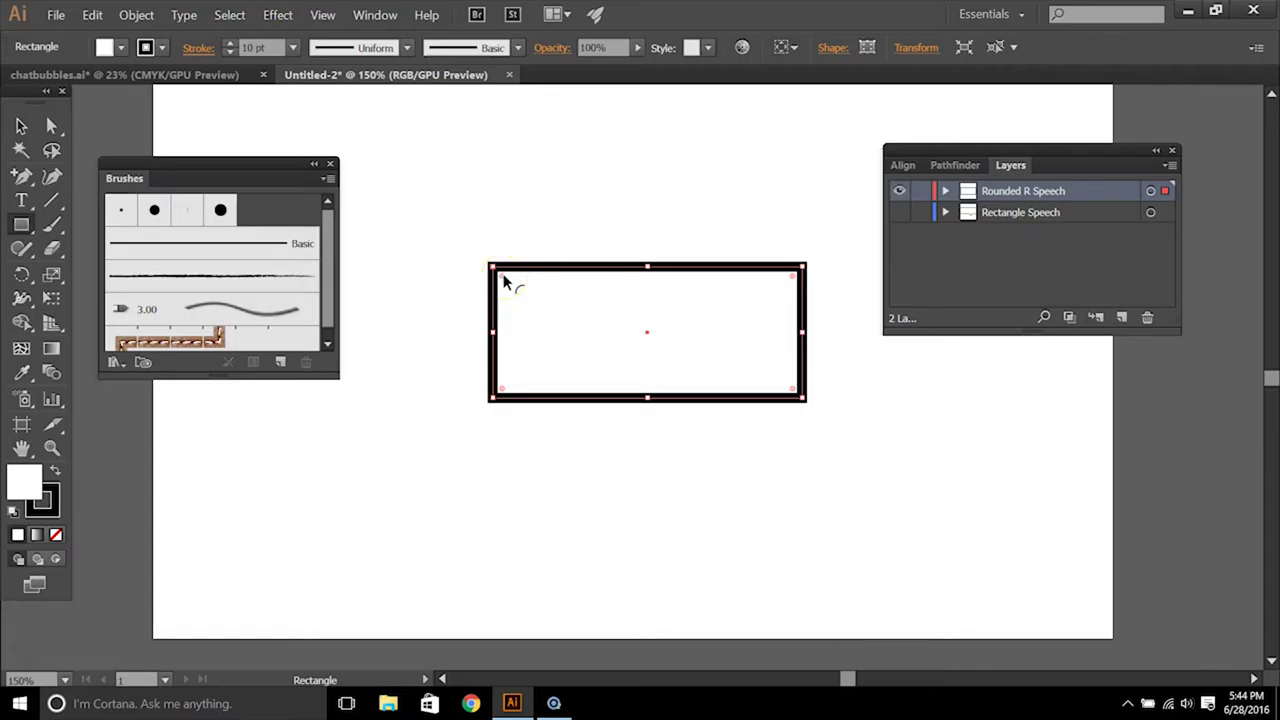
drag(505, 282, 640, 321)
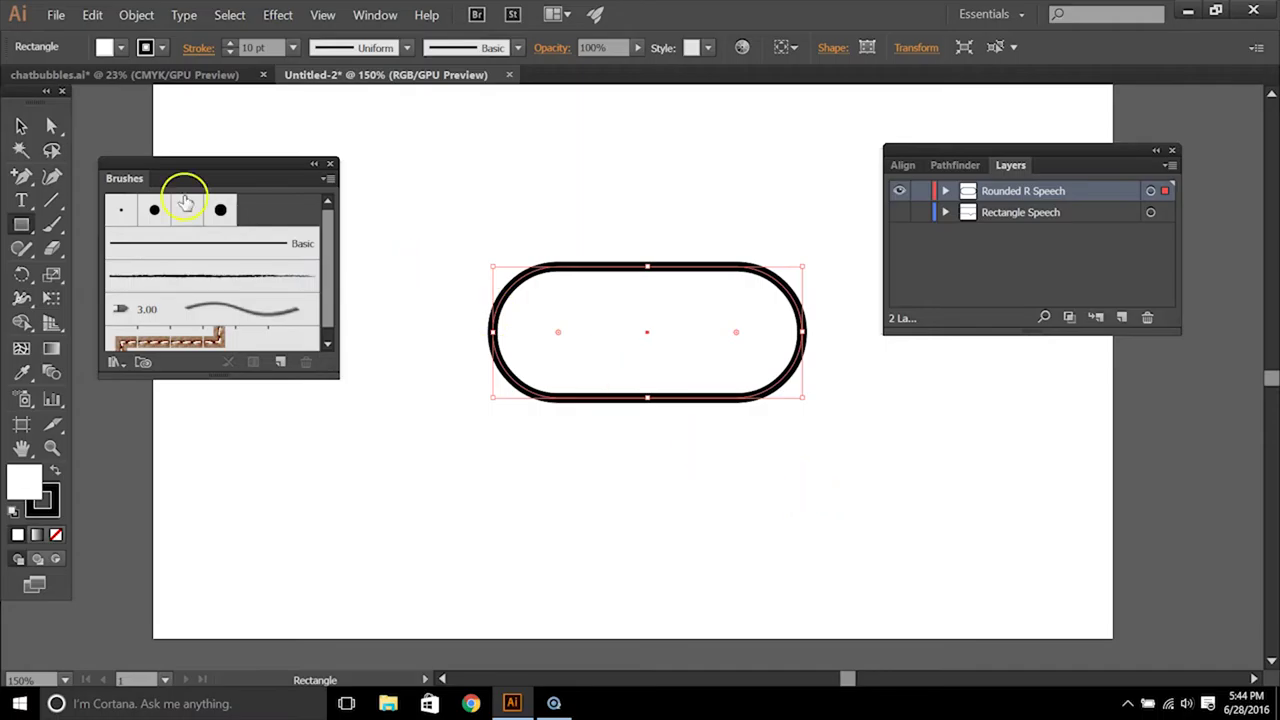
click(22, 126)
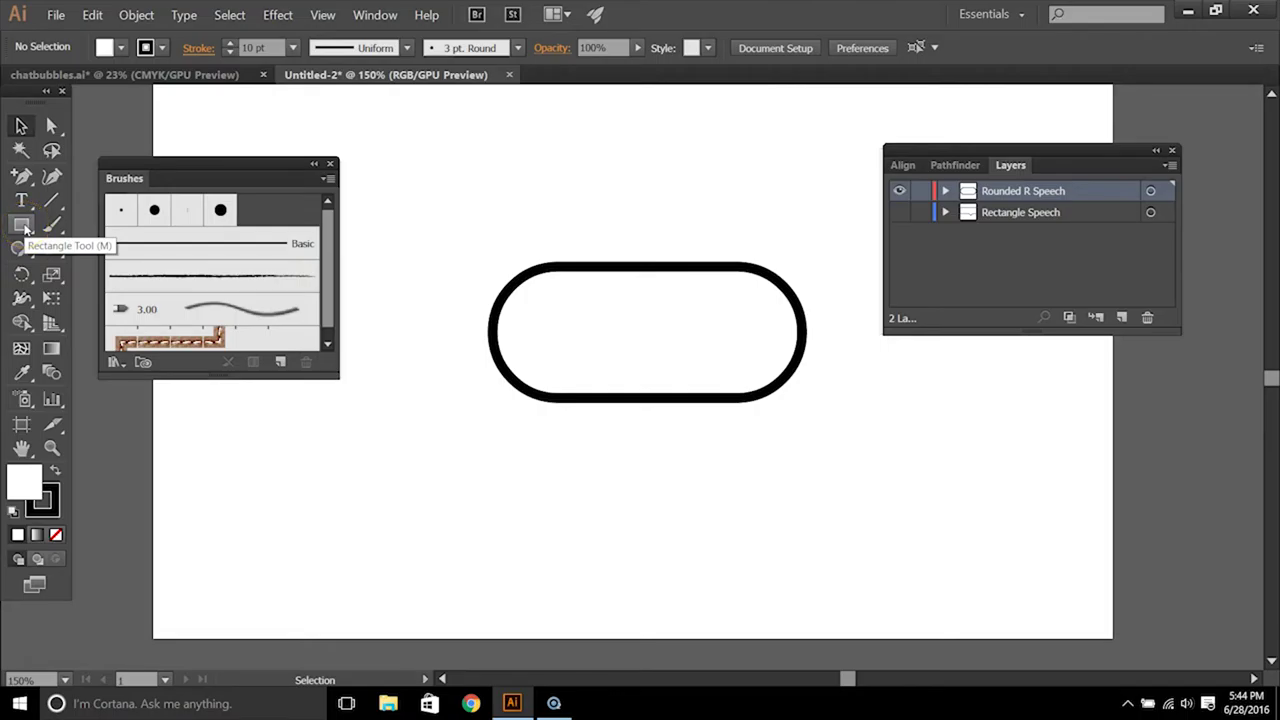
Step: Draw a small square below the pill shape and zoom in to 300%
click(22, 226)
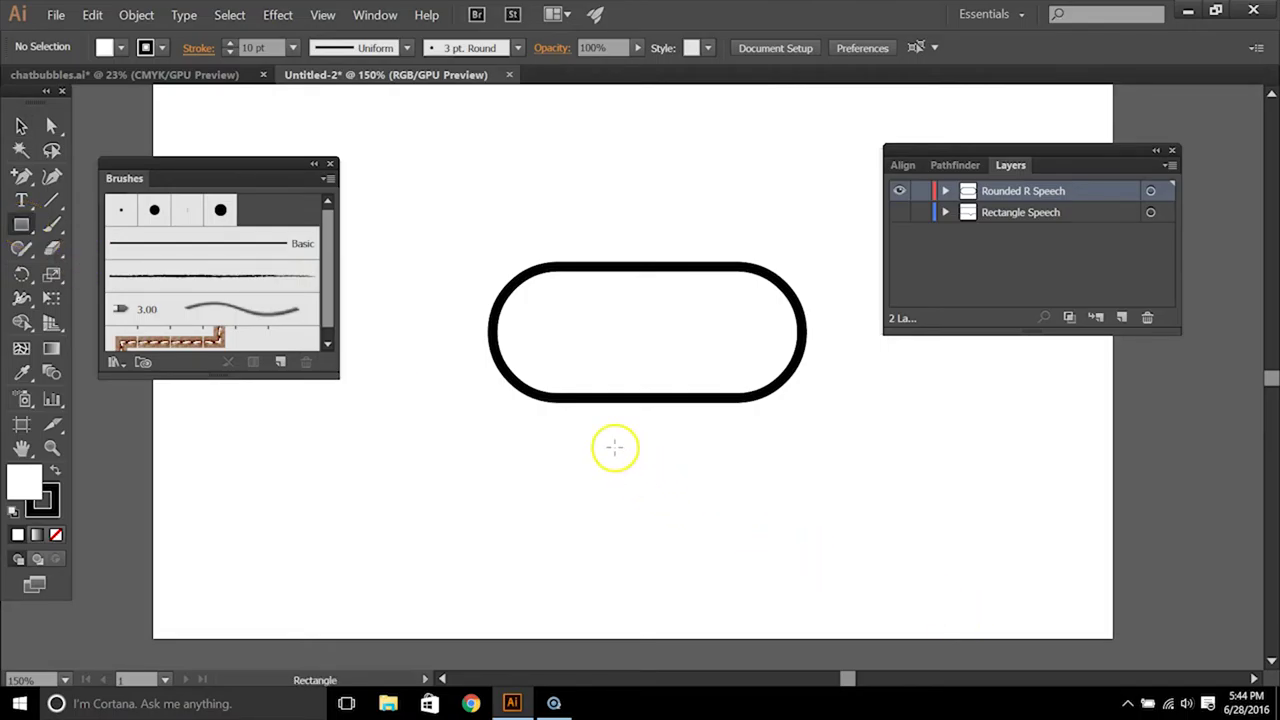
mouse_move(684, 437)
mouse_down()
mouse_move(731, 457)
mouse_move(725, 477)
mouse_up()
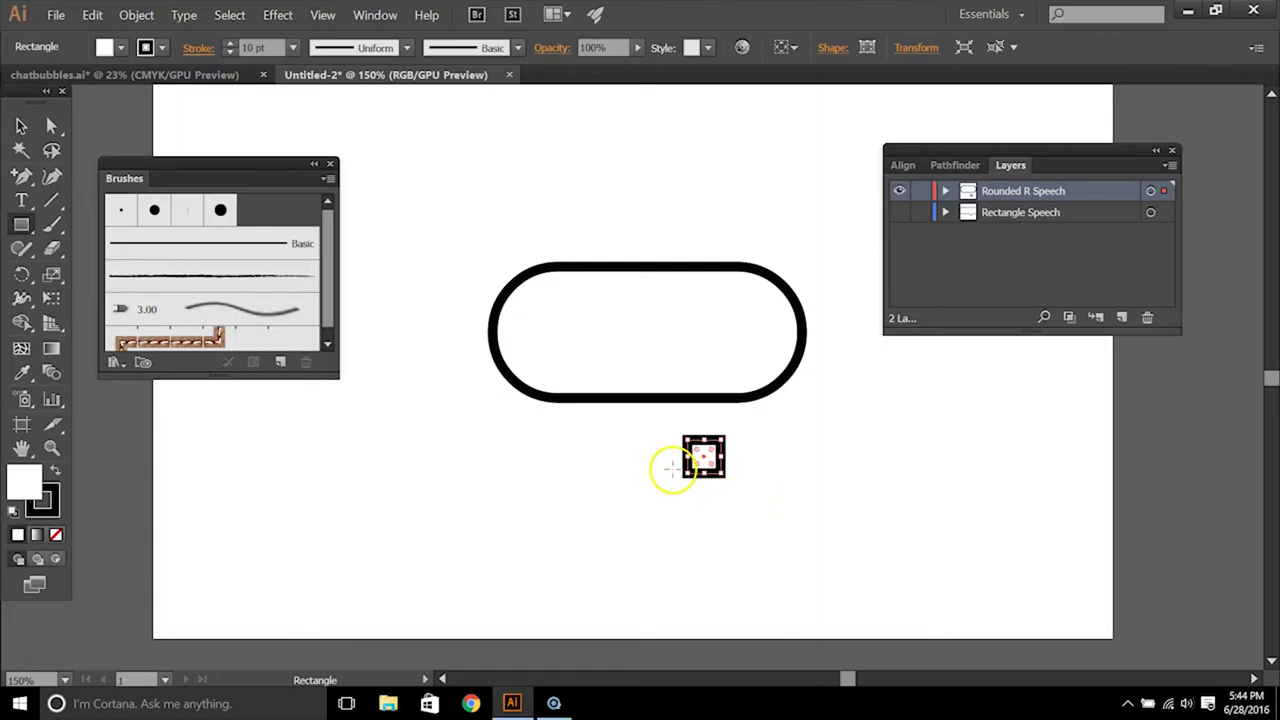
key(ctrl+equal)
key(ctrl+equal)
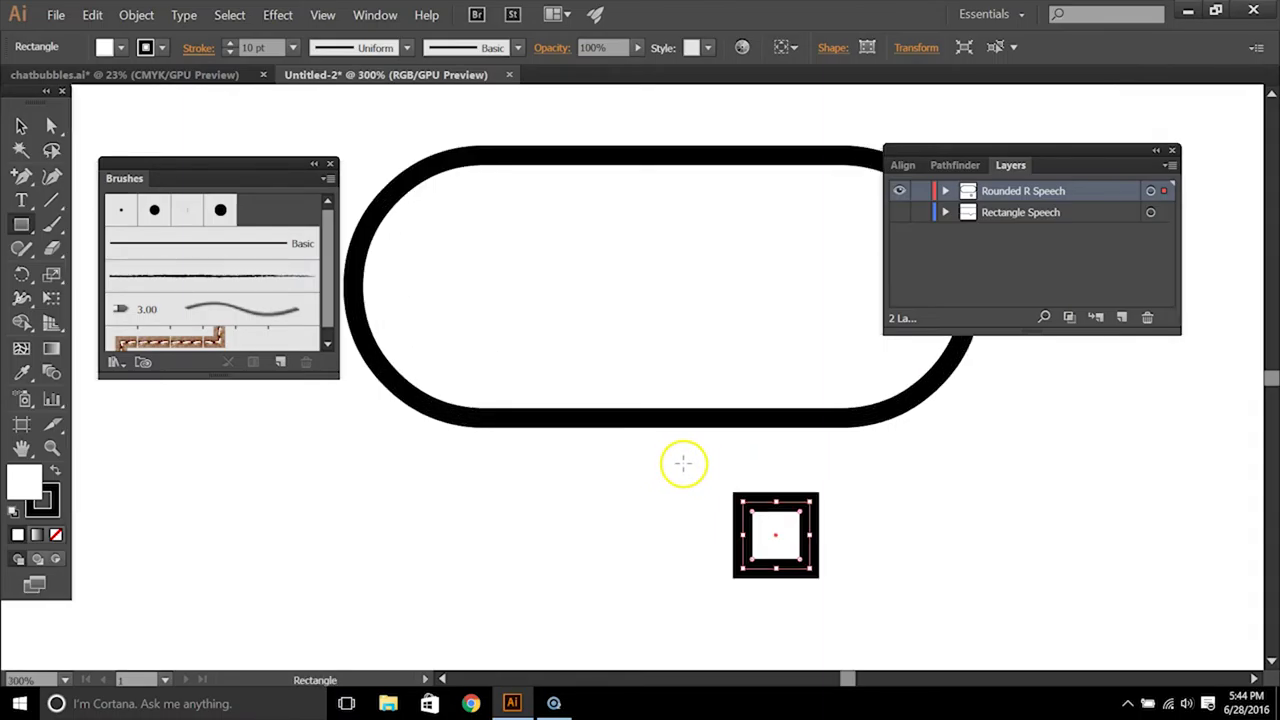
scroll(684, 465, down, 1)
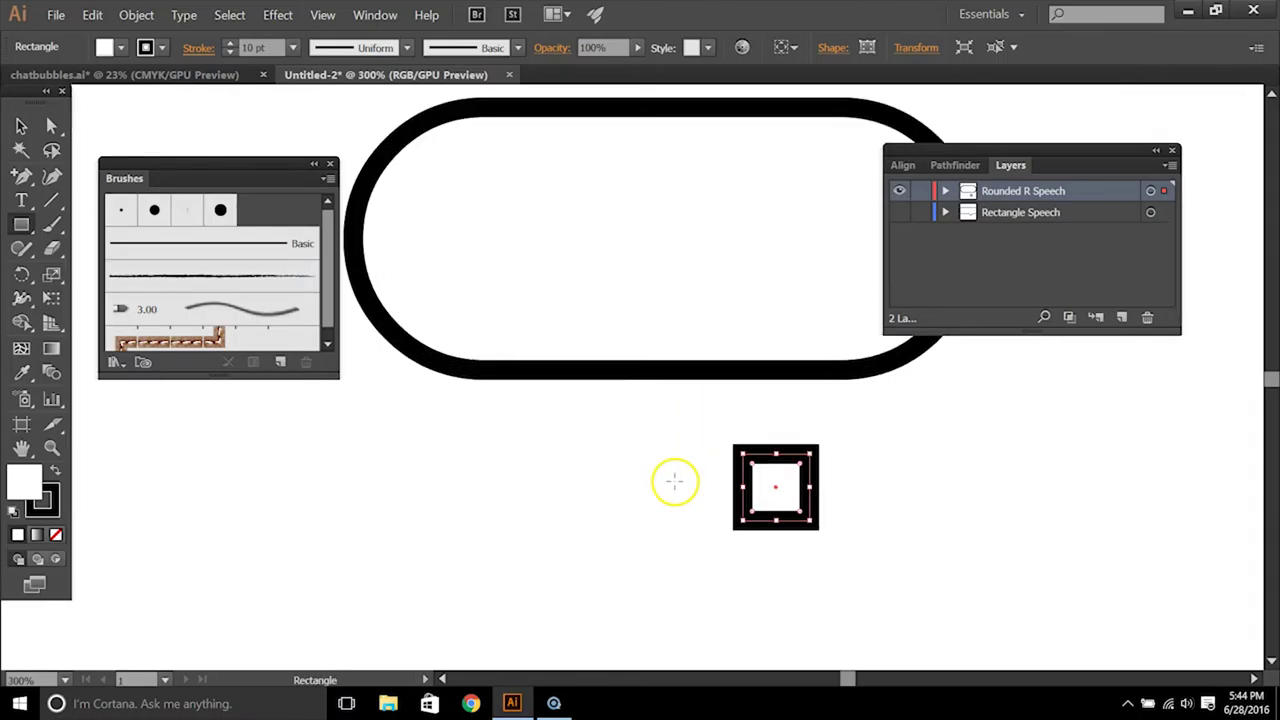
Step: Delete the square's upper-right anchor to make a triangle, then rotate it about 45° downward
alt+click(24, 178)
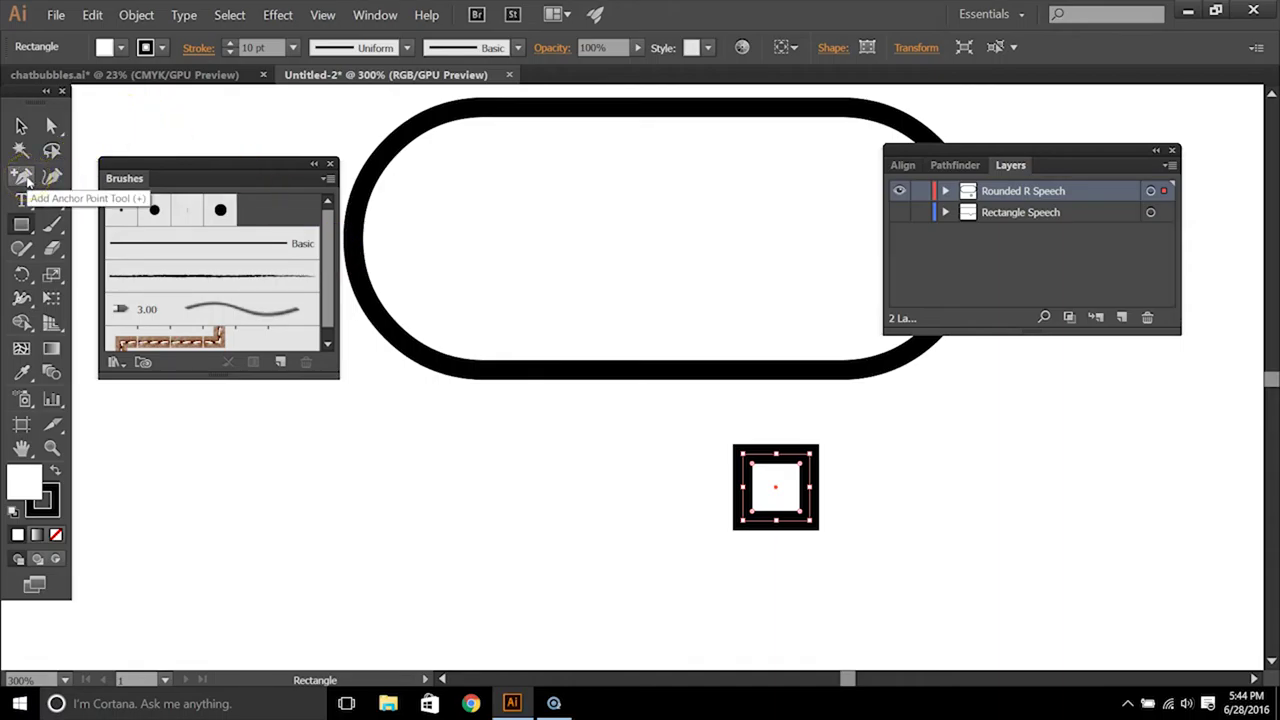
drag(26, 180, 127, 238)
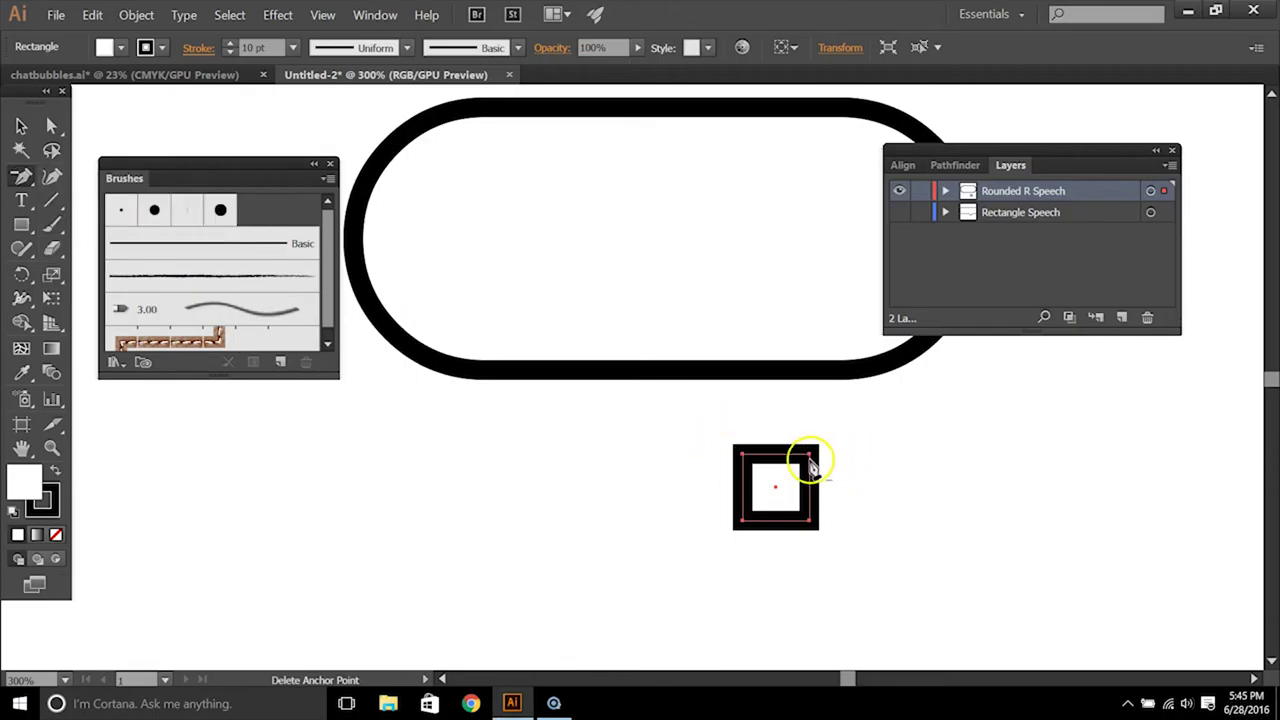
click(811, 460)
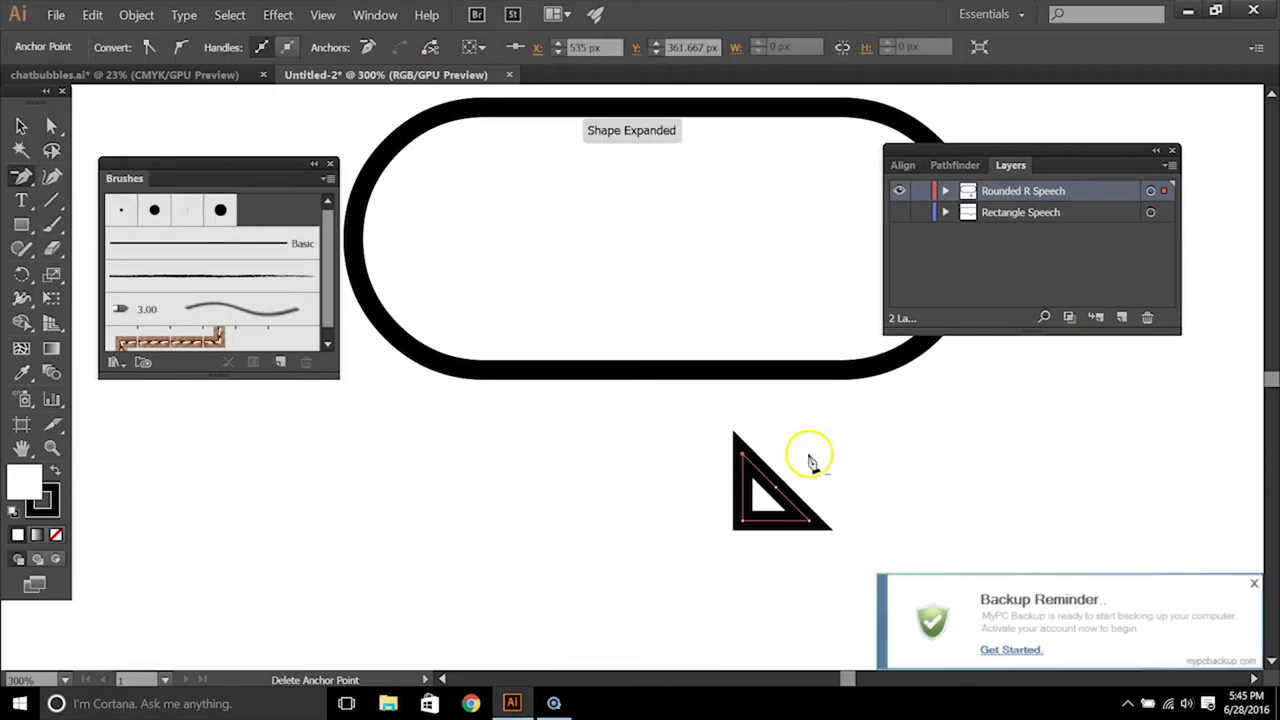
click(24, 125)
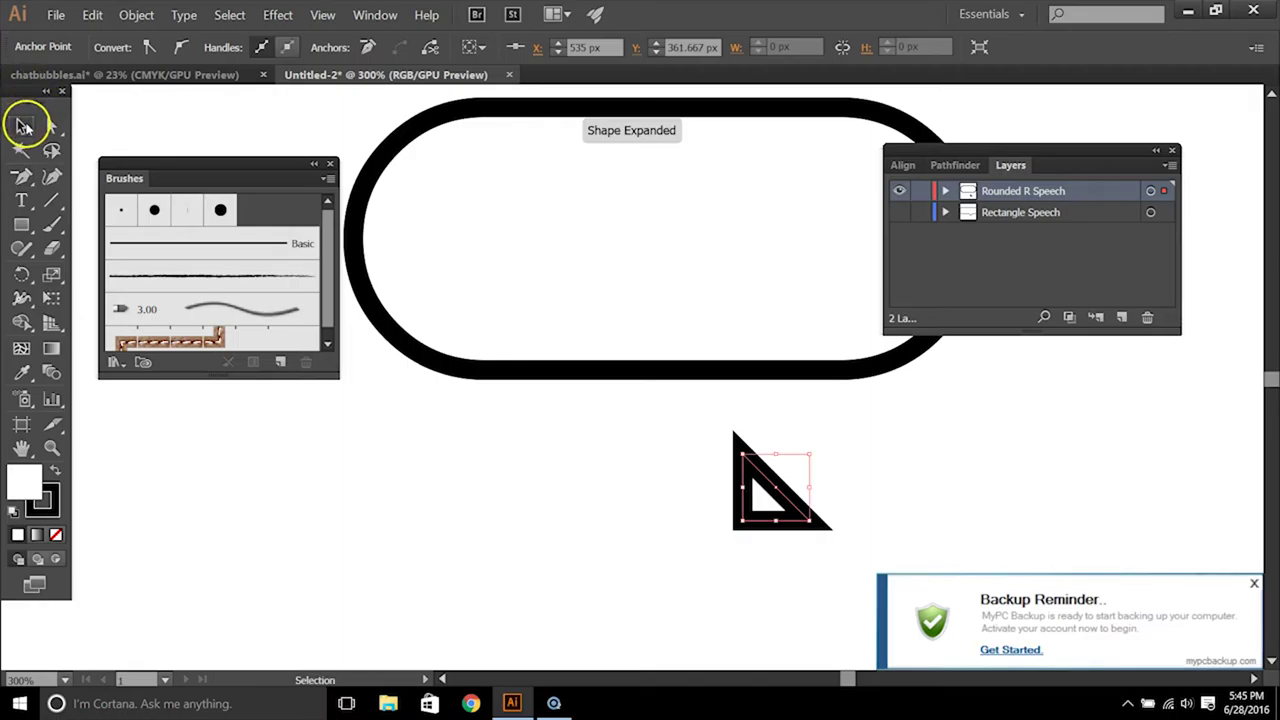
click(1254, 583)
drag(812, 517, 866, 364)
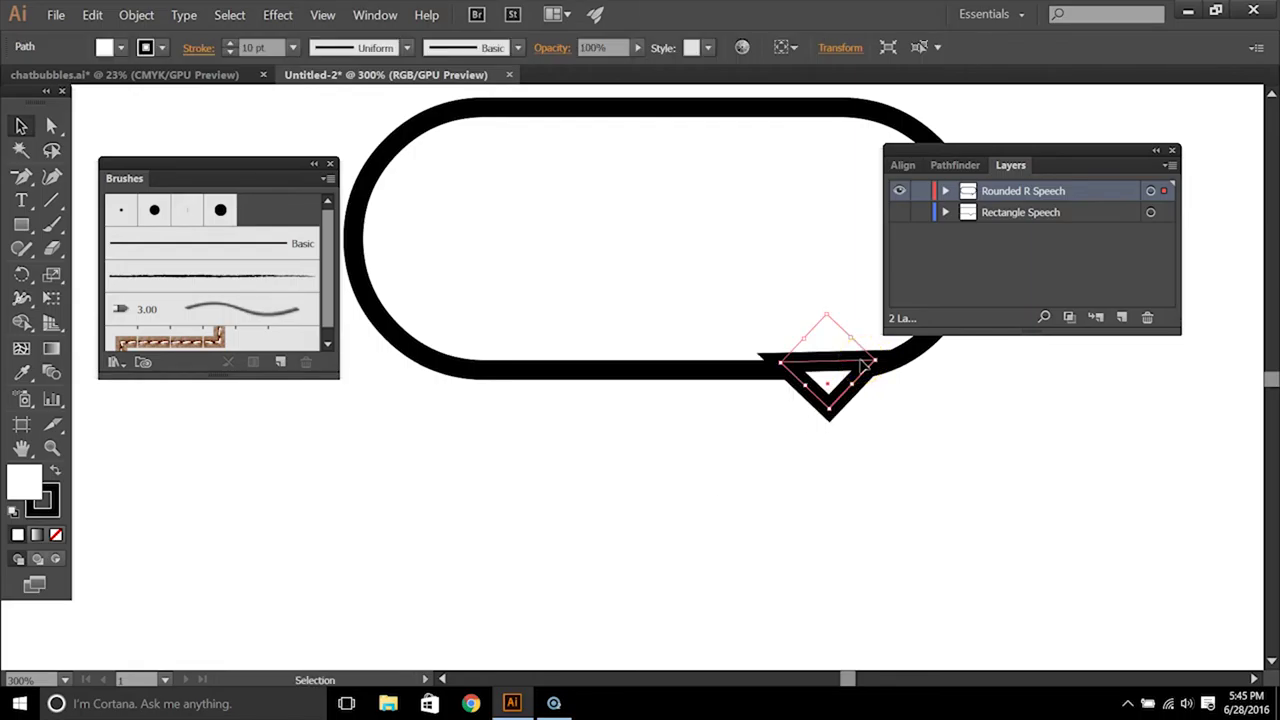
Step: Move the panel group off the artwork and add the pill to the selection with the triangle tail
drag(991, 150, 1025, 429)
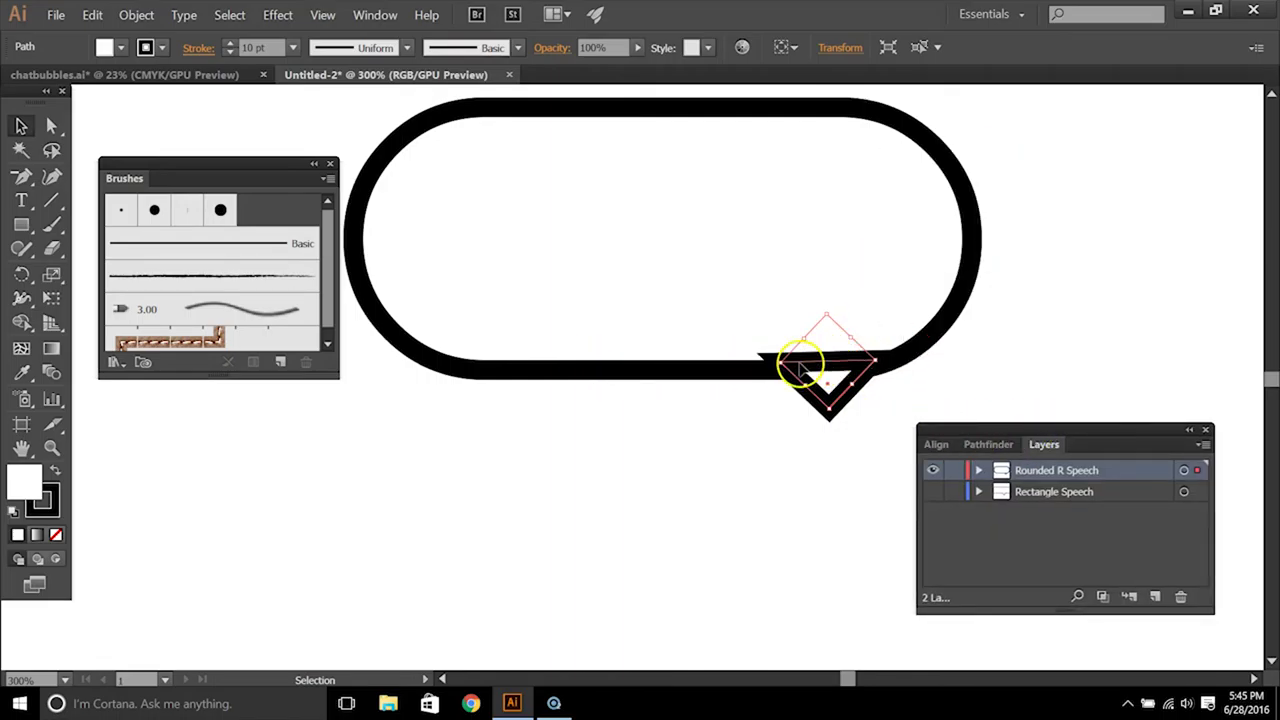
shift+click(686, 370)
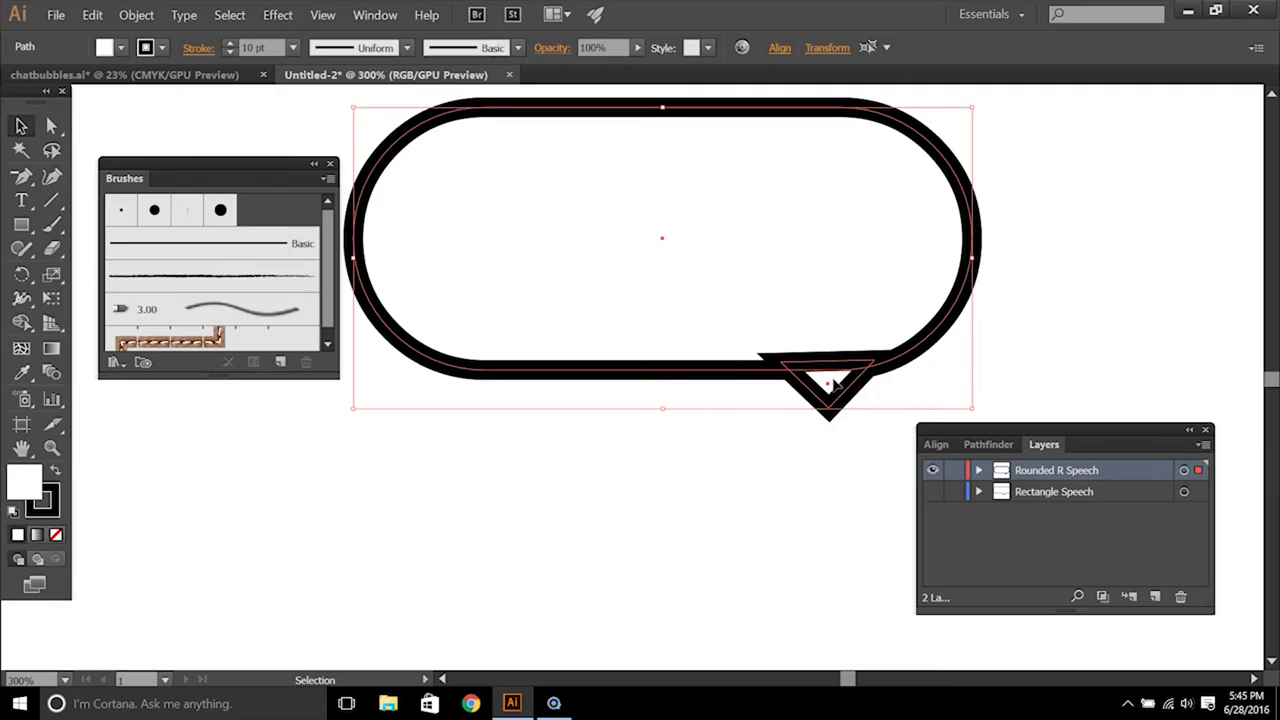
Step: Combine the pill and triangle tail with the Pathfinder panel's Unite shape mode, then zoom out
click(376, 15)
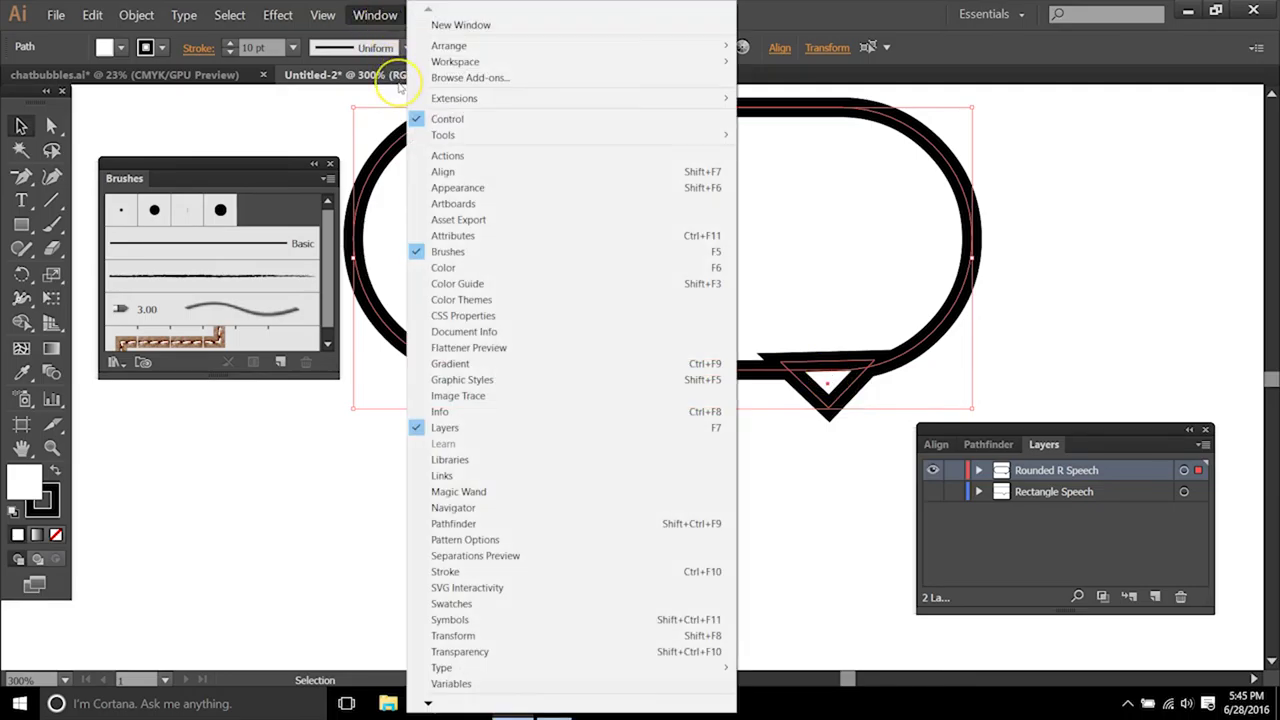
click(455, 524)
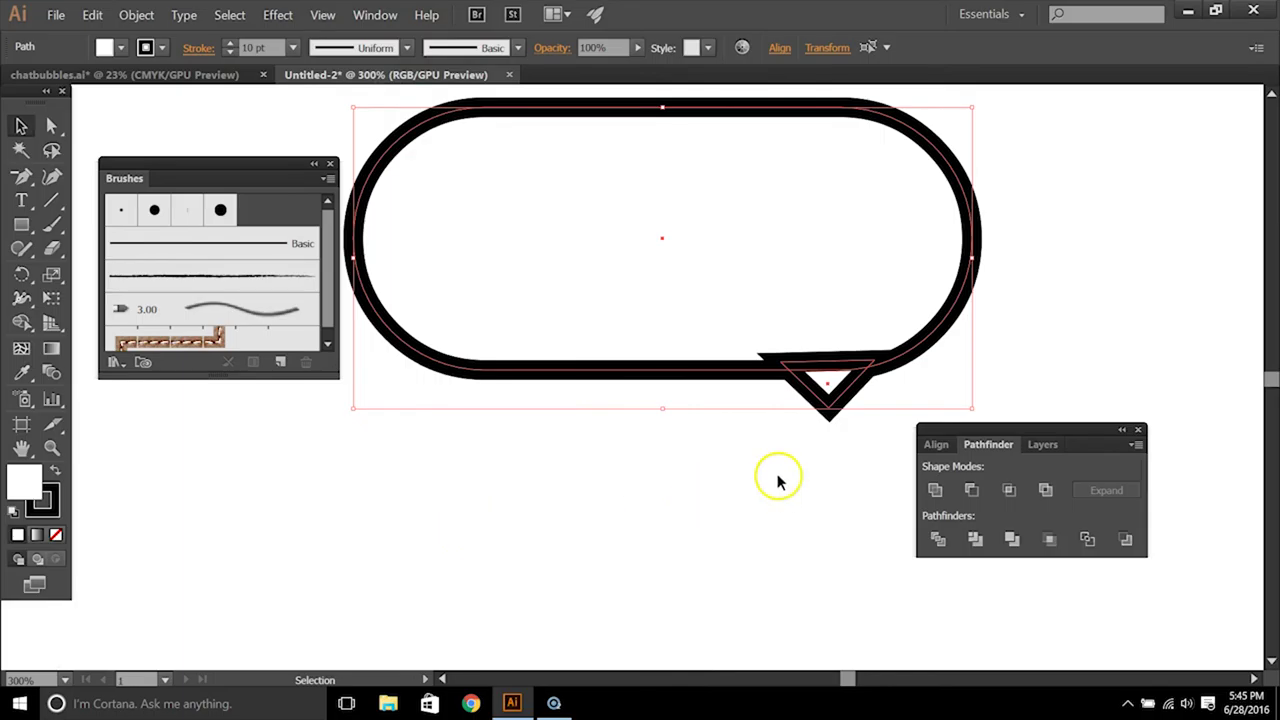
click(936, 488)
click(937, 489)
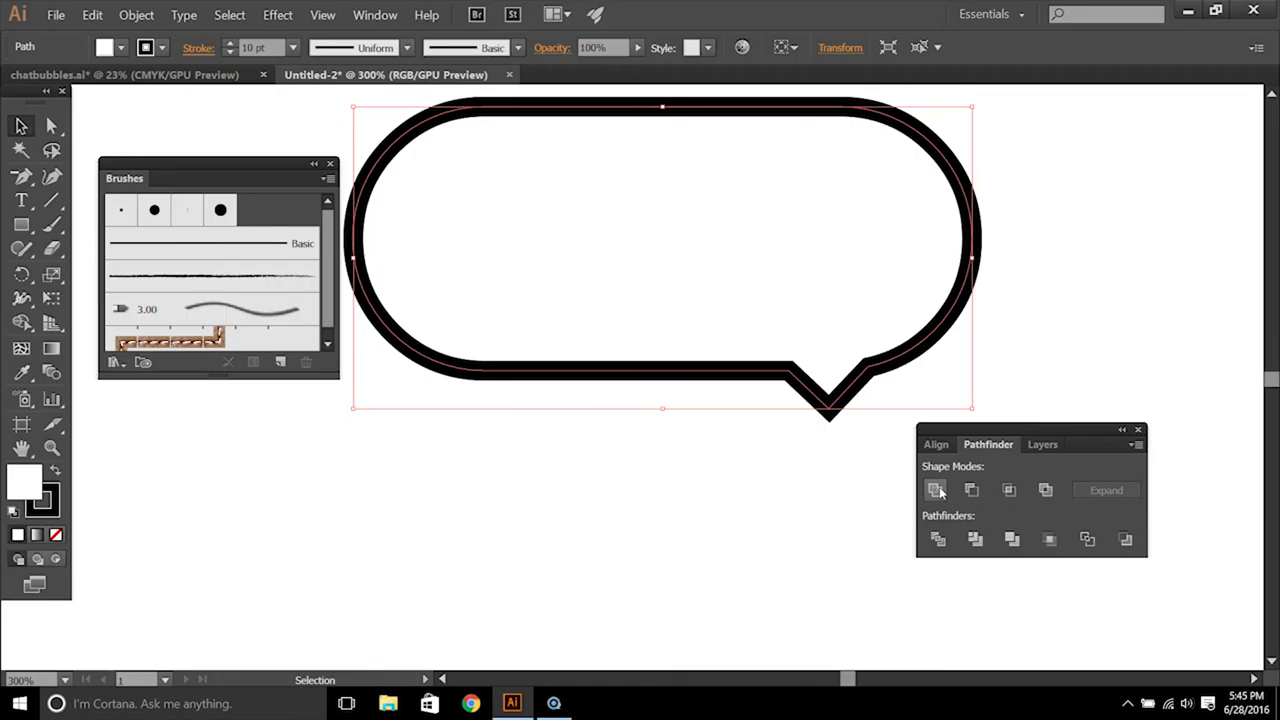
key(ctrl+minus)
key(ctrl+minus)
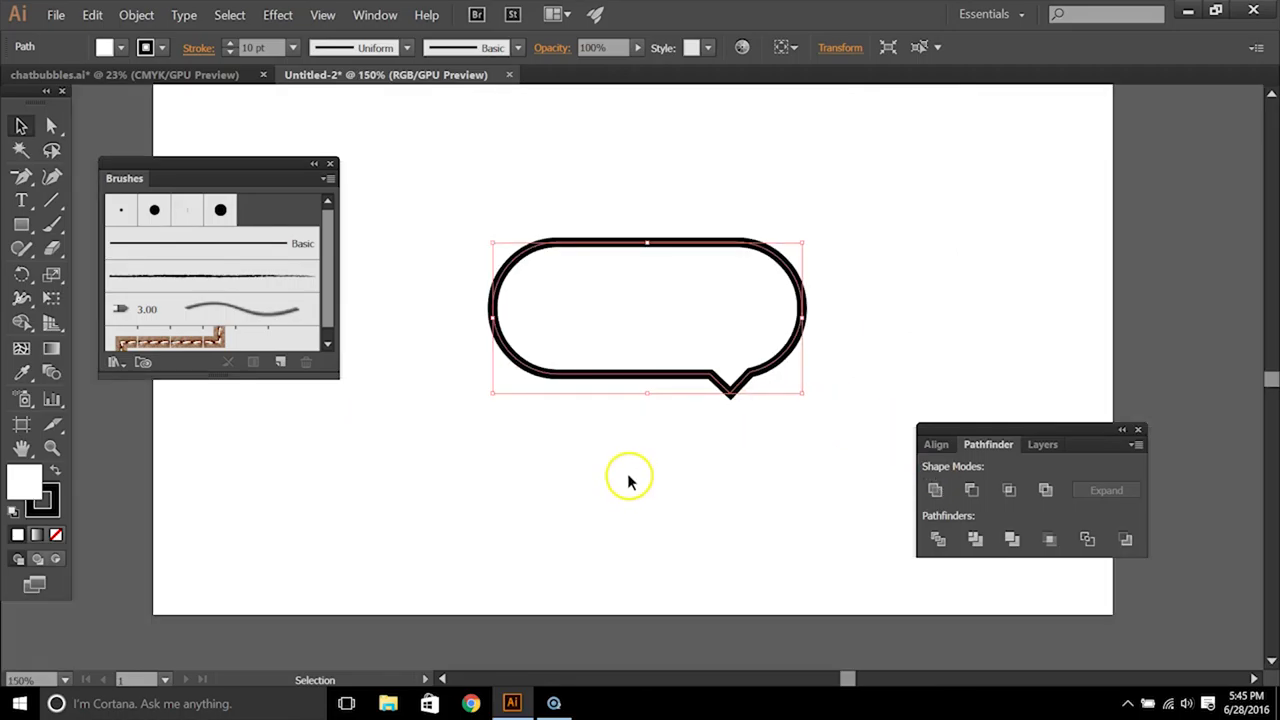
click(517, 48)
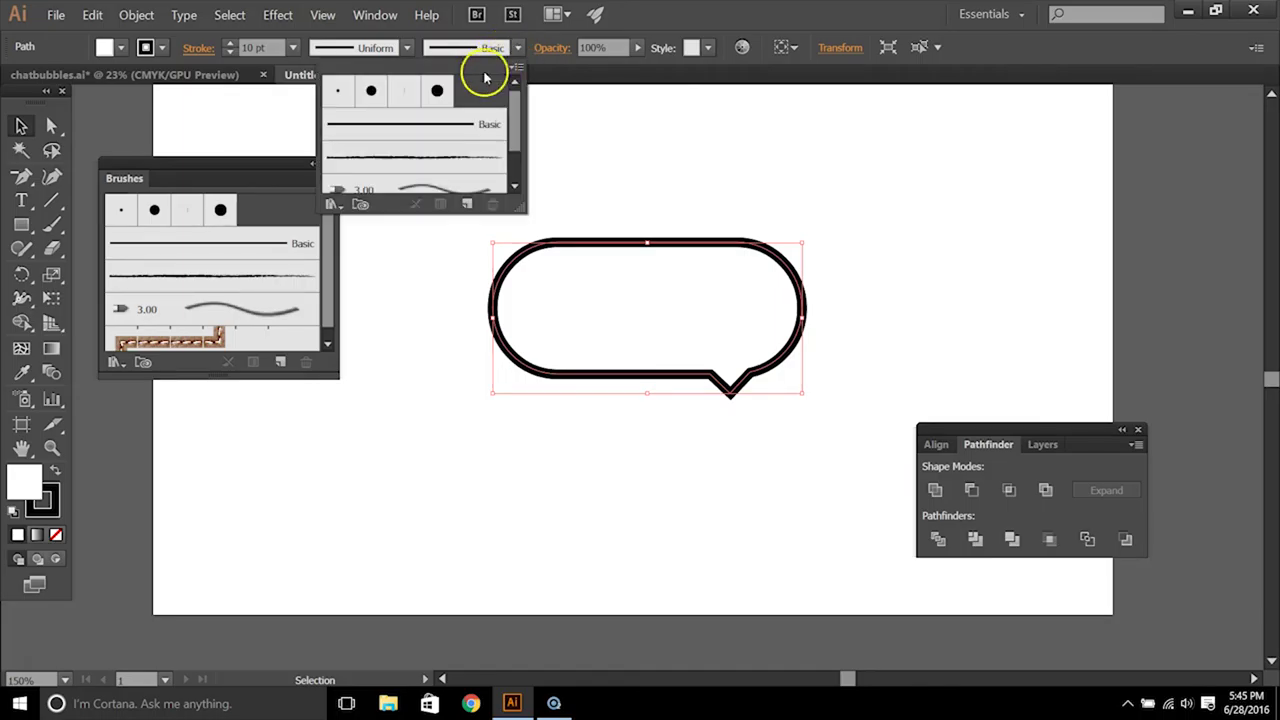
click(517, 49)
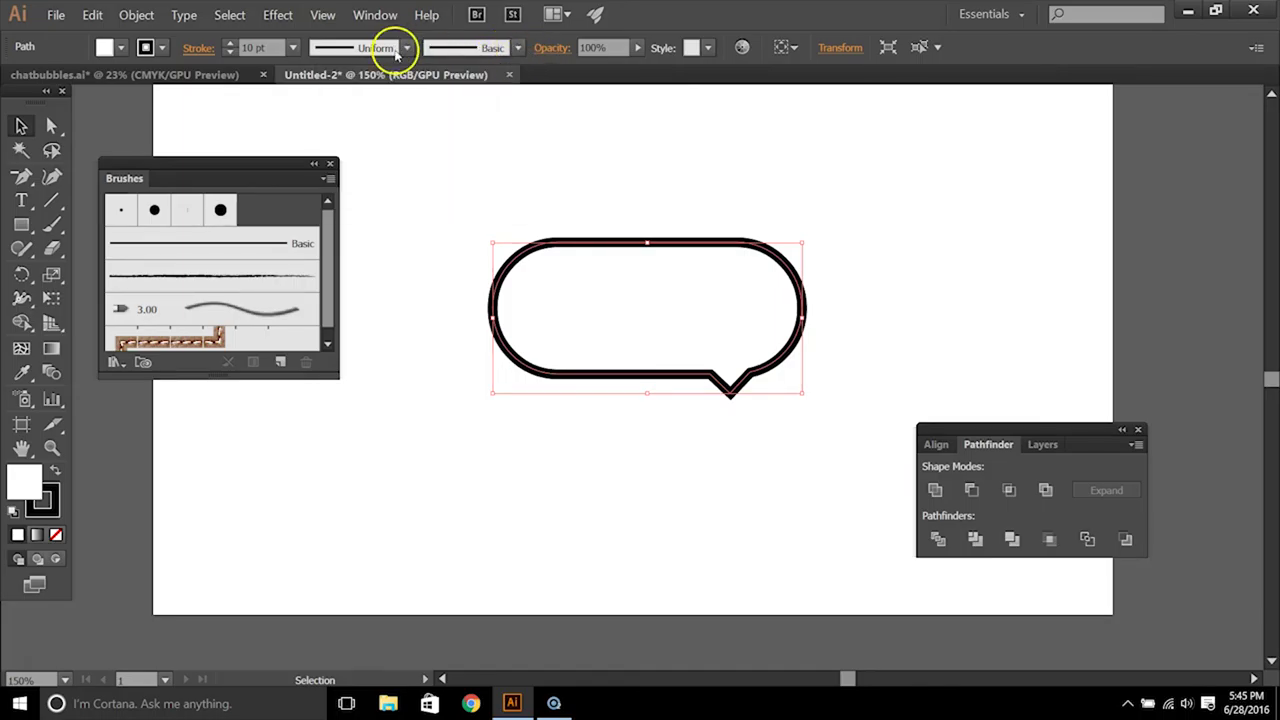